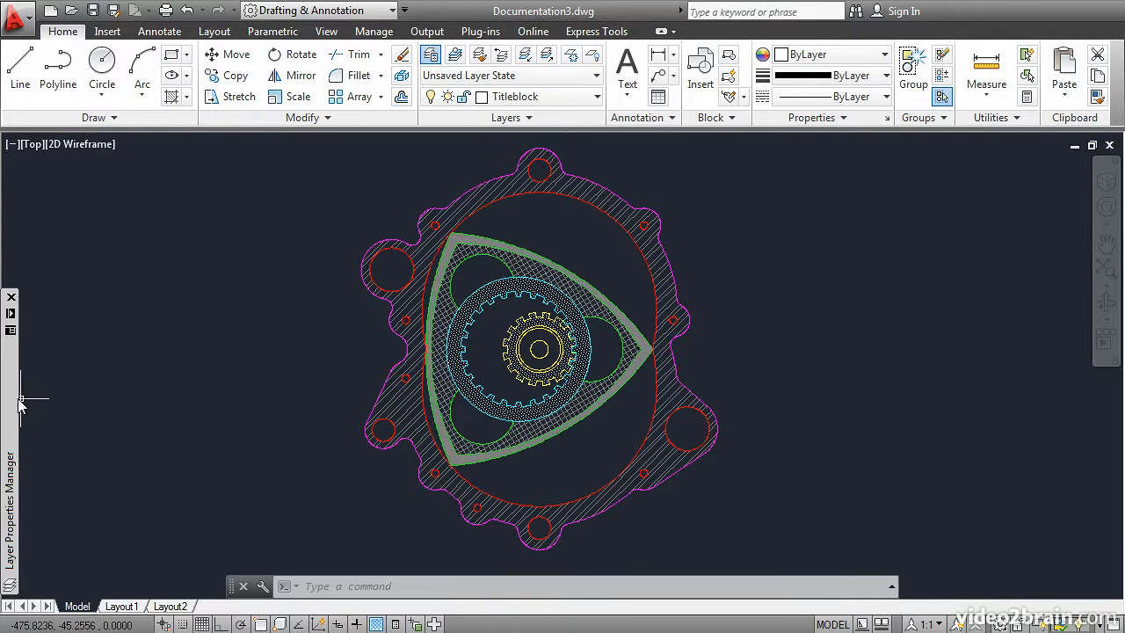
Create a new layer named Text and make it the current layer
{"action": "mouse_move", "coordinate": [12, 402]}
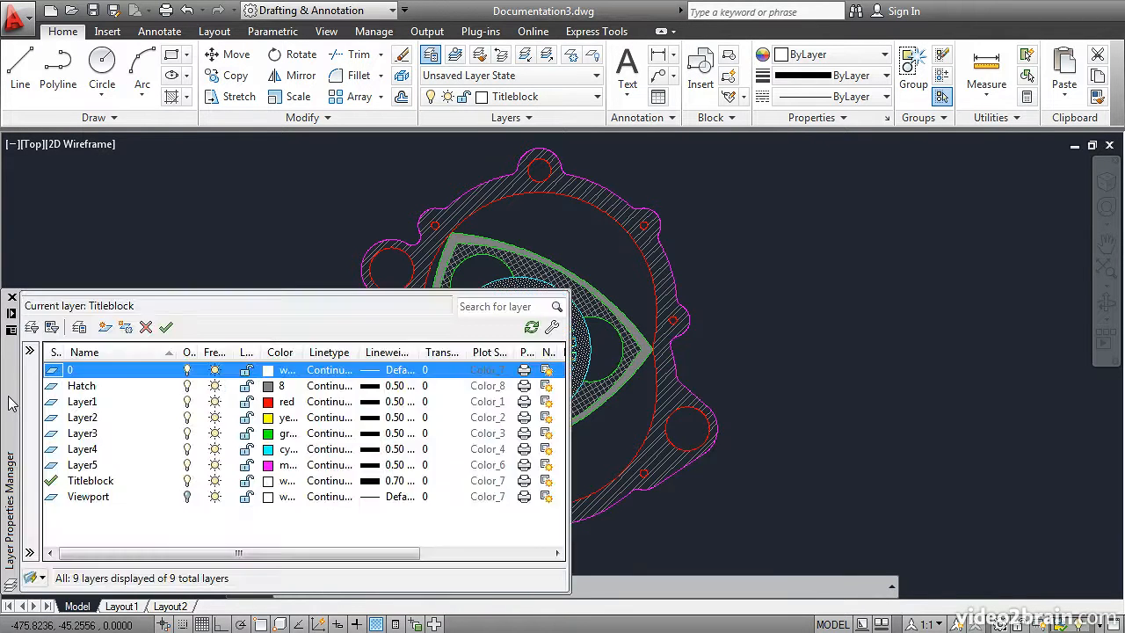
{"action": "left_click", "coordinate": [105, 327]}
{"action": "type", "text": "Text"}
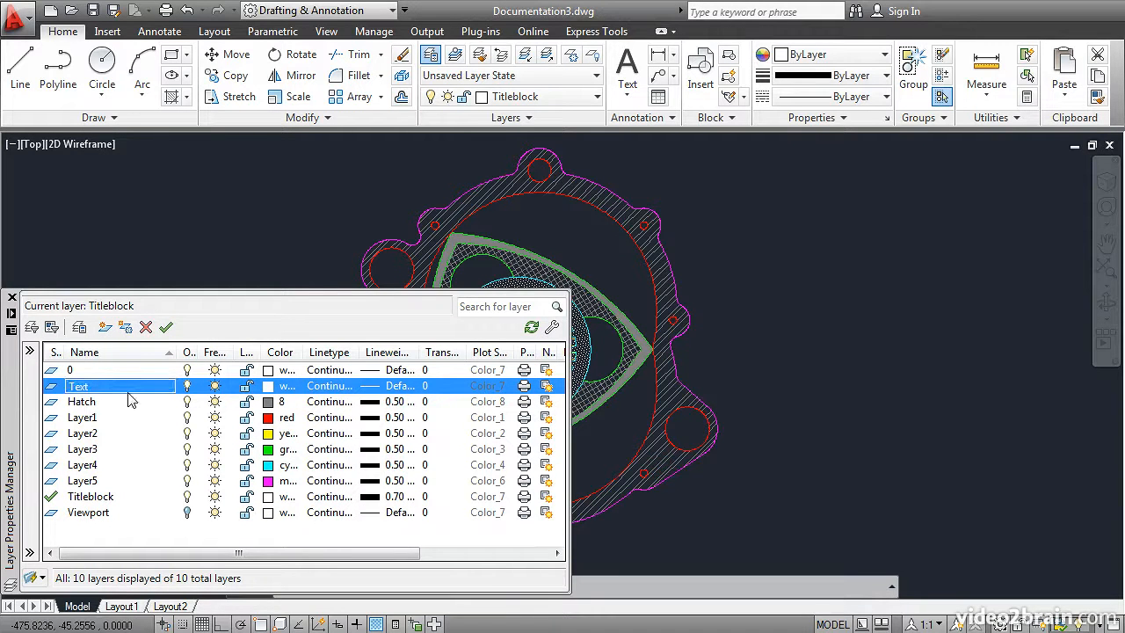
{"action": "double_click", "coordinate": [51, 386]}
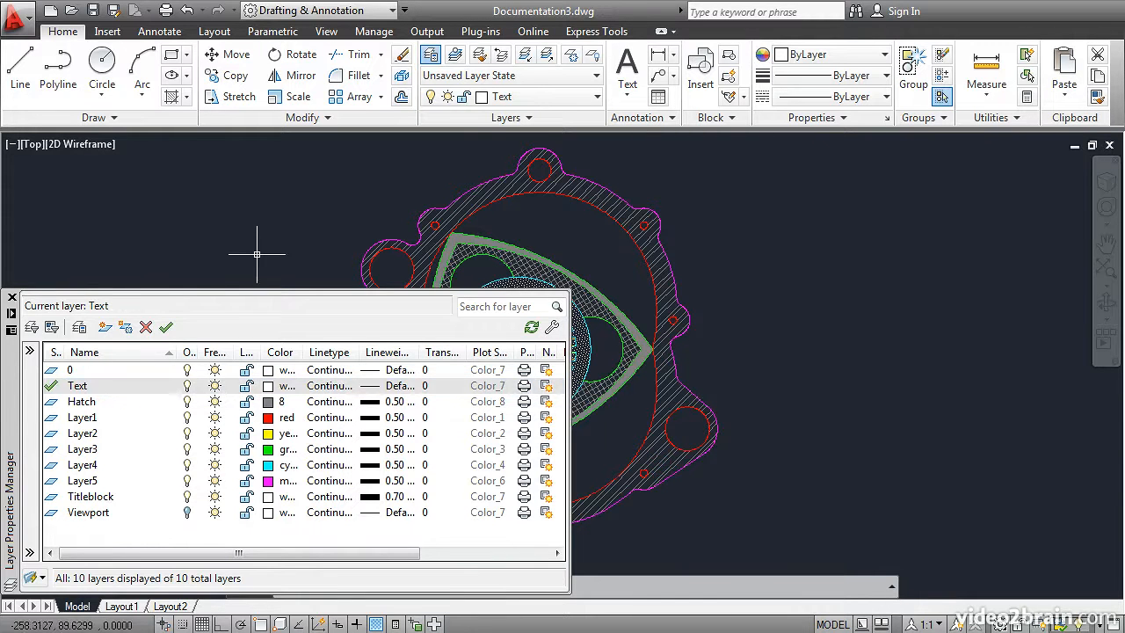
Create a new text style named Title
{"action": "type", "text": "ST"}
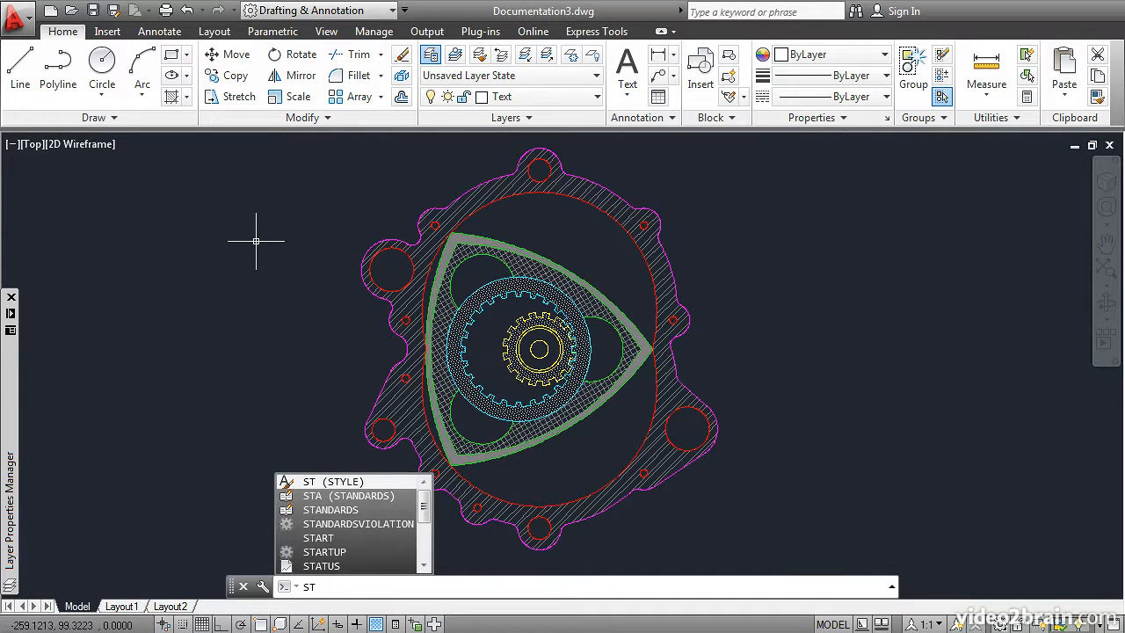
{"action": "key", "text": "Return"}
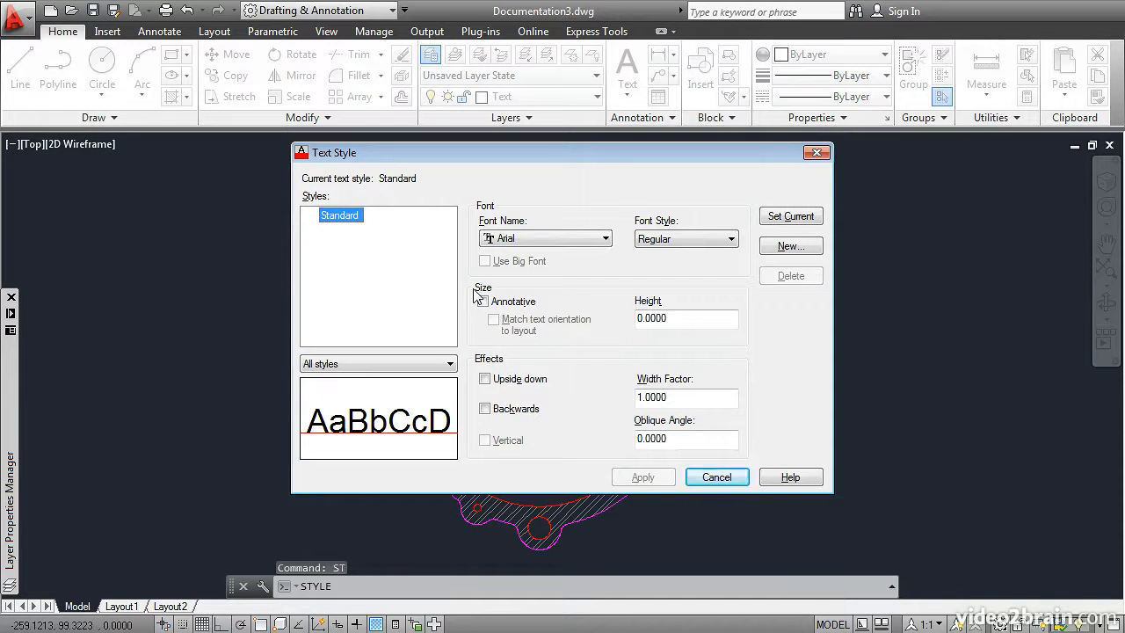
{"action": "left_click", "coordinate": [773, 247]}
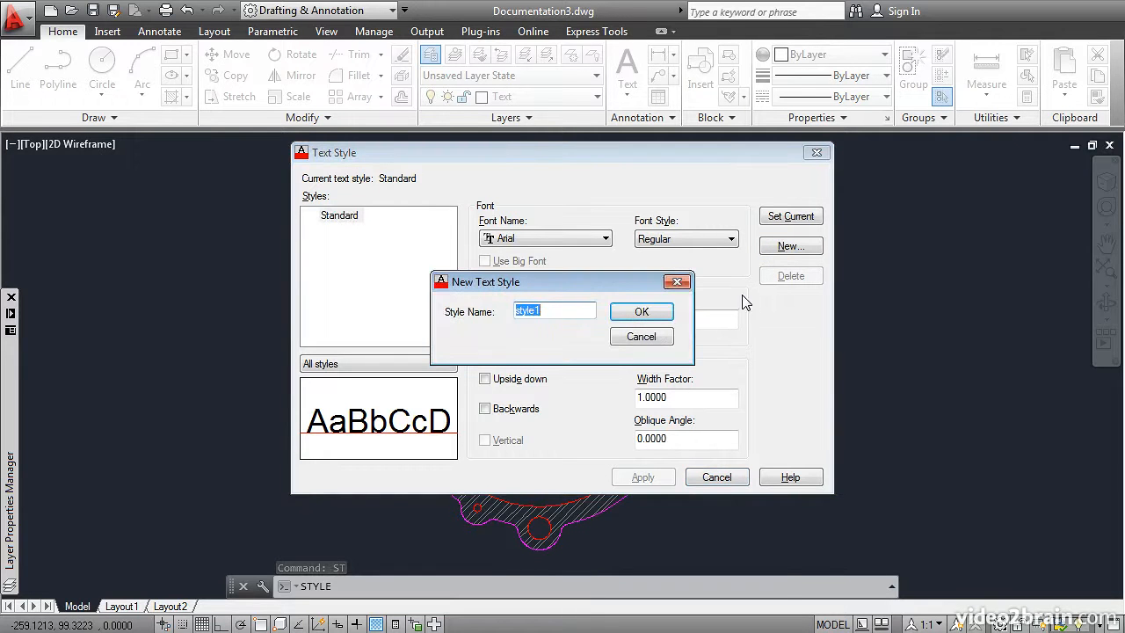
{"action": "type", "text": "Title"}
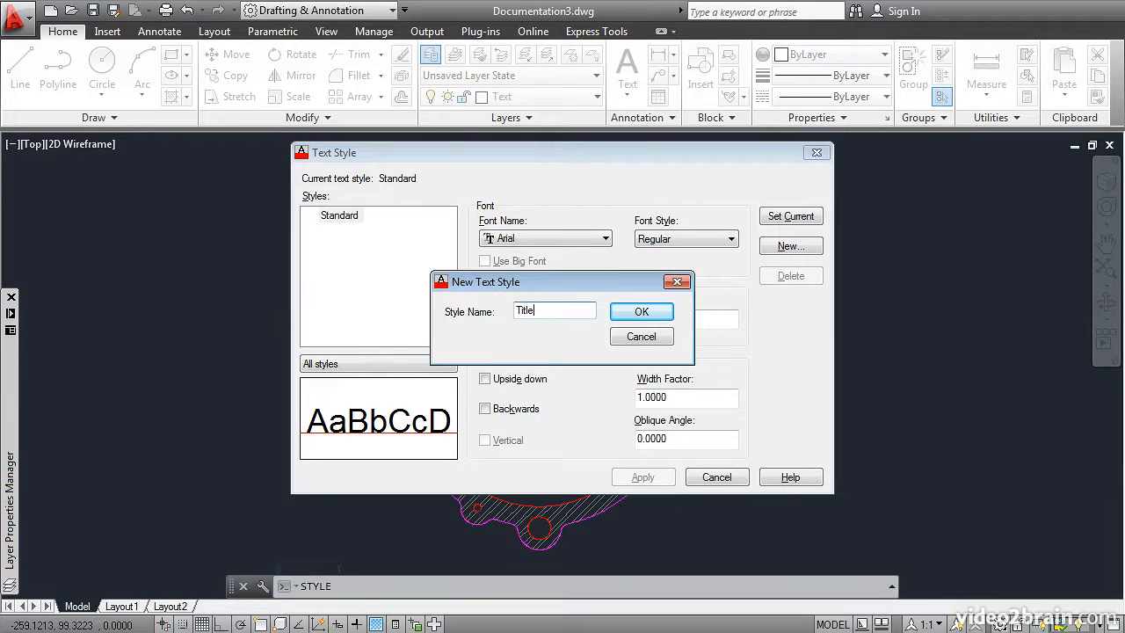
{"action": "key", "text": "Return"}
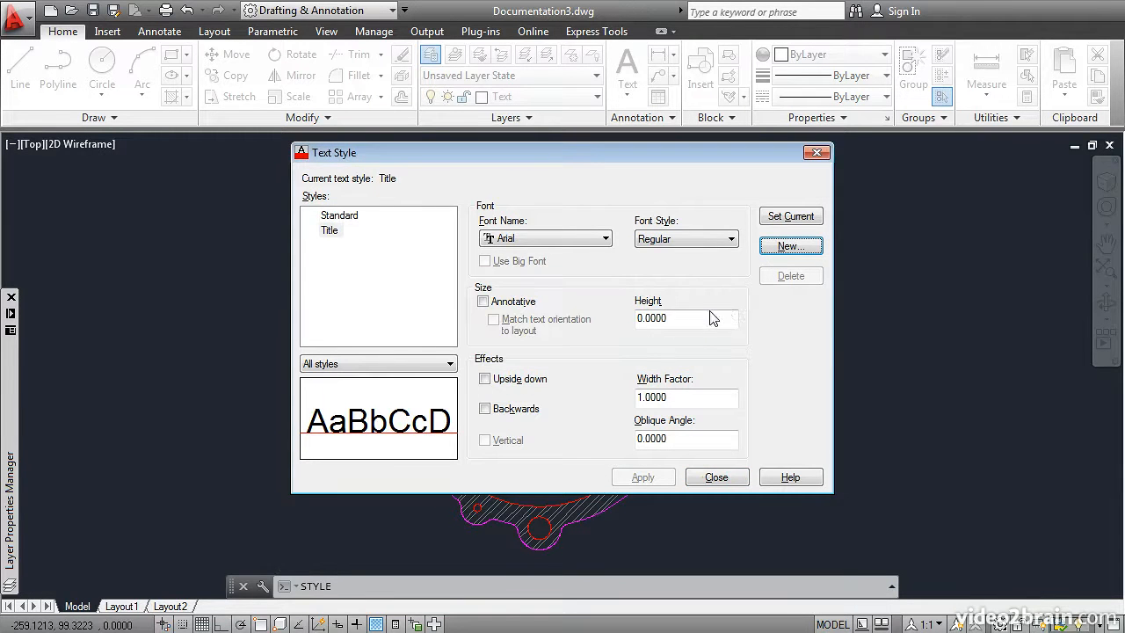
Make the Title text style annotative with a paper text height of 5 and apply the changes
{"action": "left_click", "coordinate": [483, 301]}
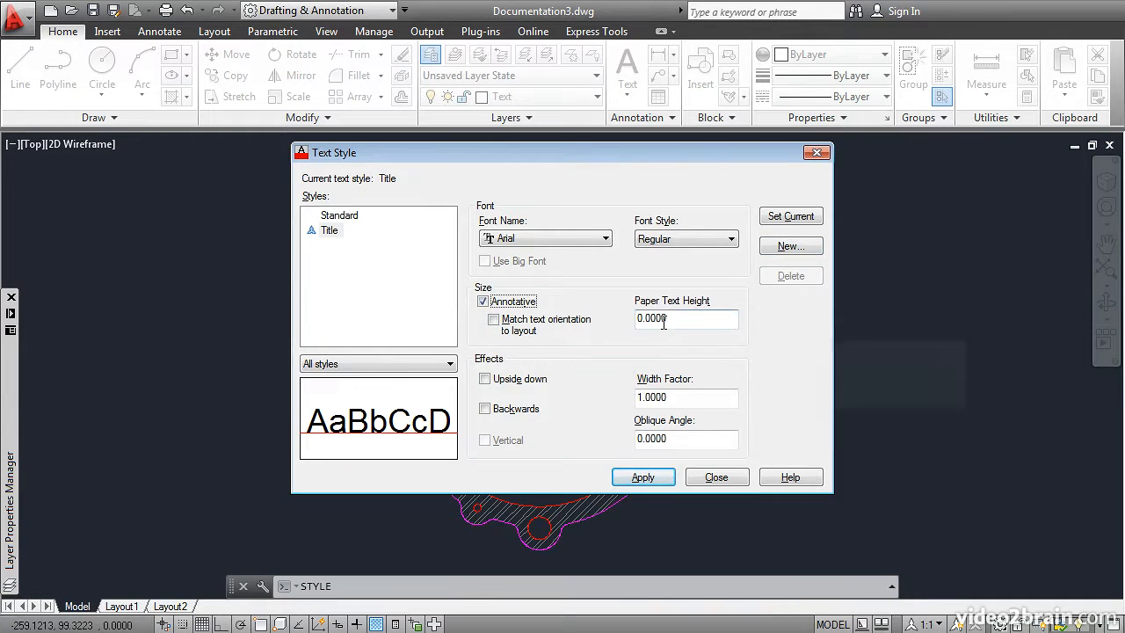
{"action": "double_click", "coordinate": [635, 320]}
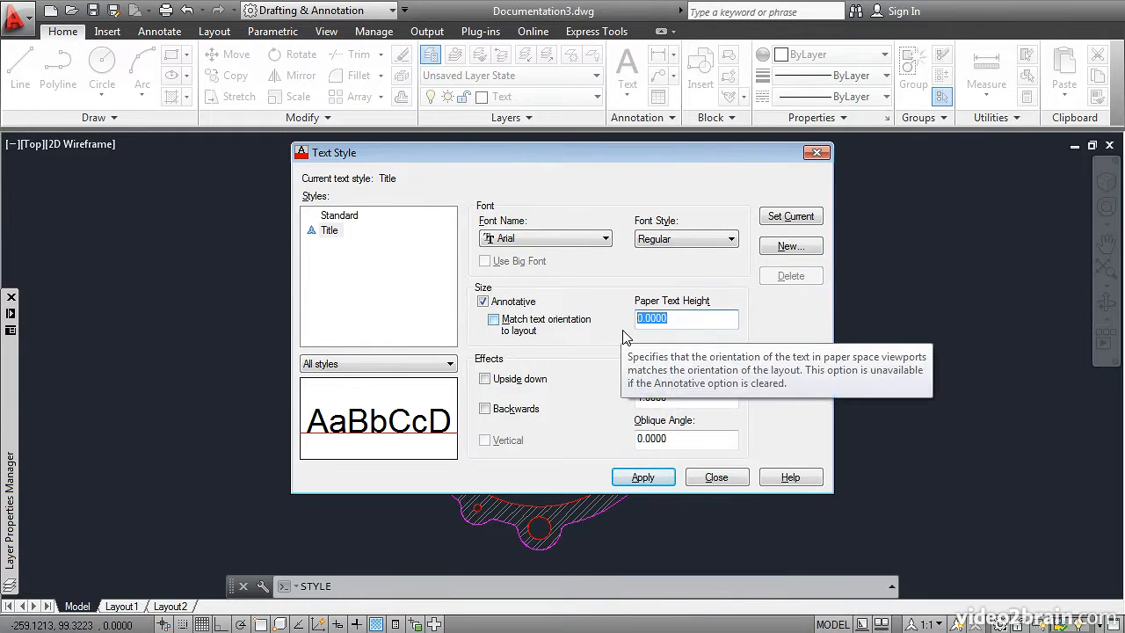
{"action": "type", "text": "5"}
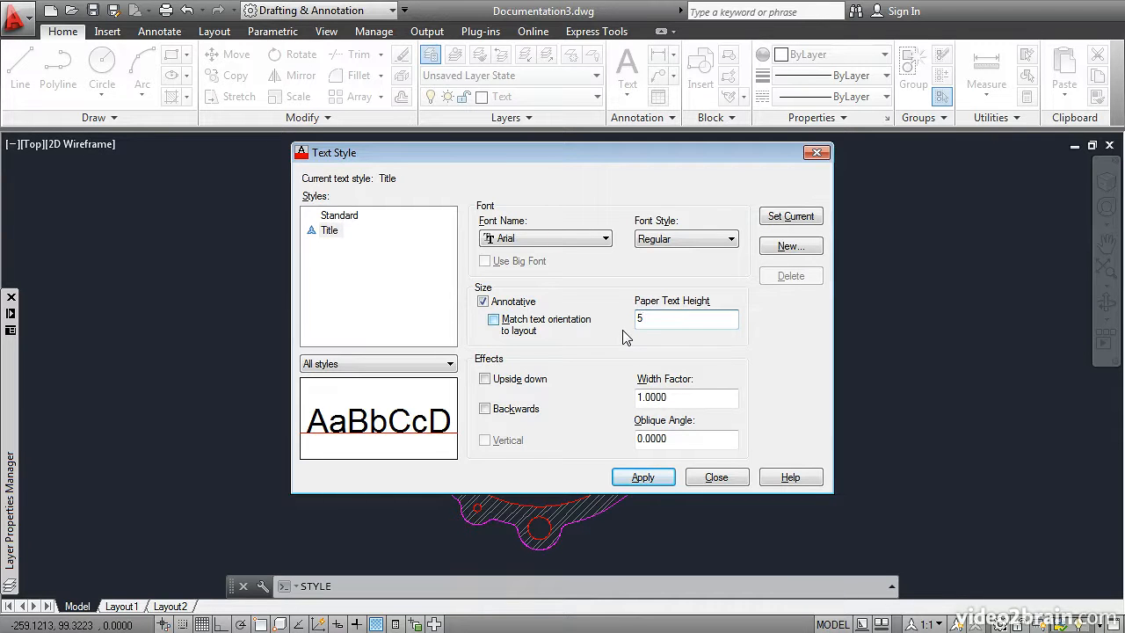
{"action": "left_click", "coordinate": [642, 478]}
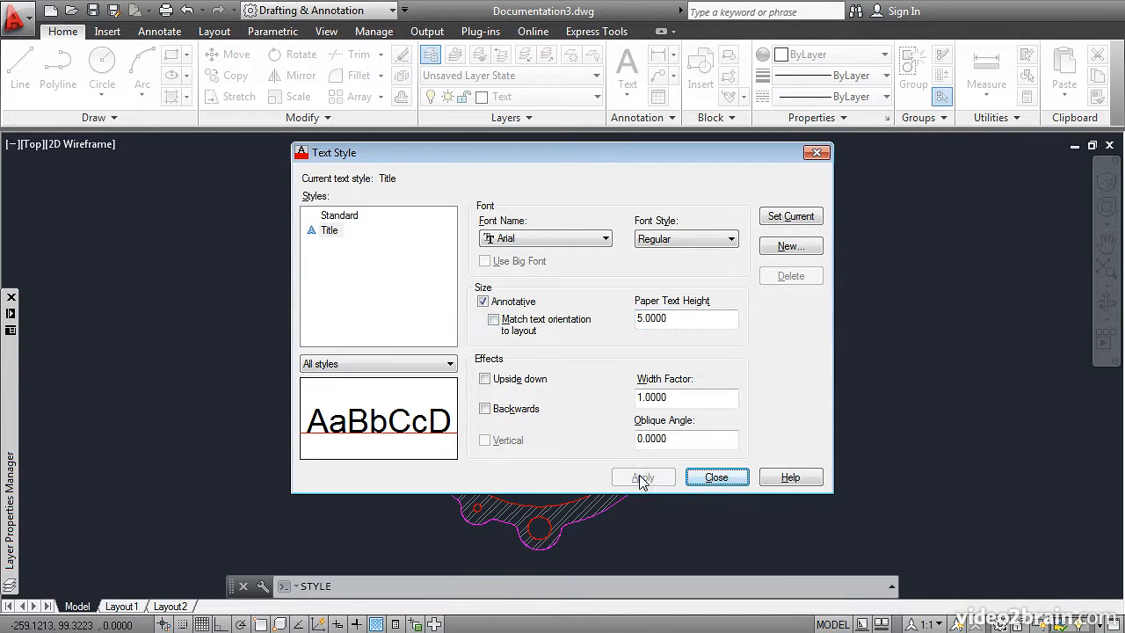
{"action": "left_click", "coordinate": [714, 477]}
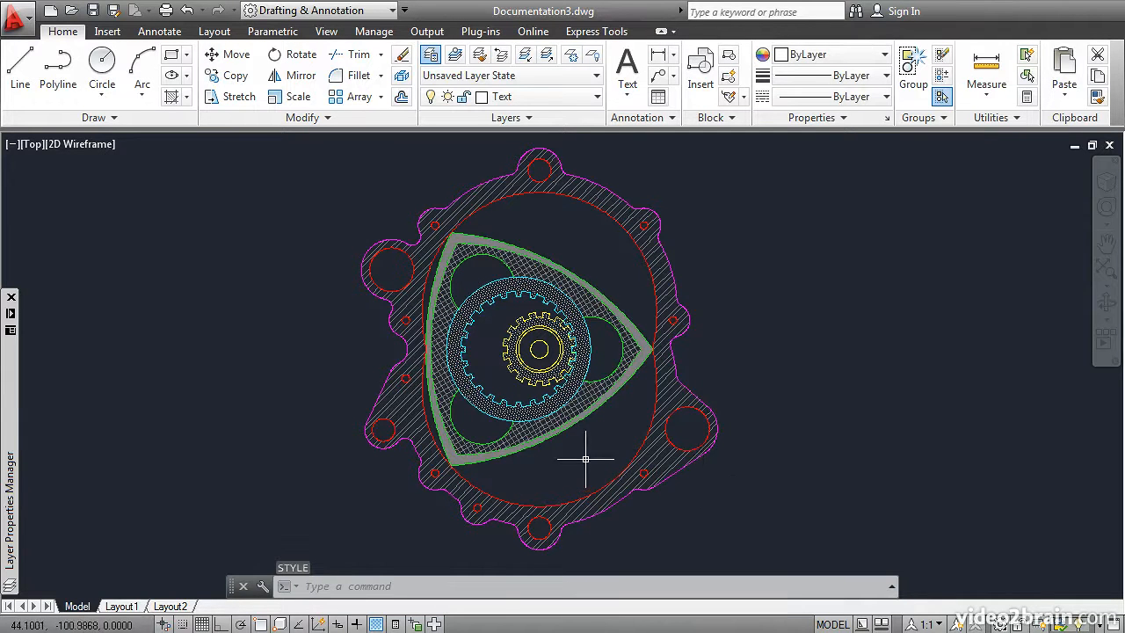
Add the multiline text "Planetary Gears" in the empty area inside the ring gear, beside the small yellow gear
{"action": "left_click", "coordinate": [626, 83]}
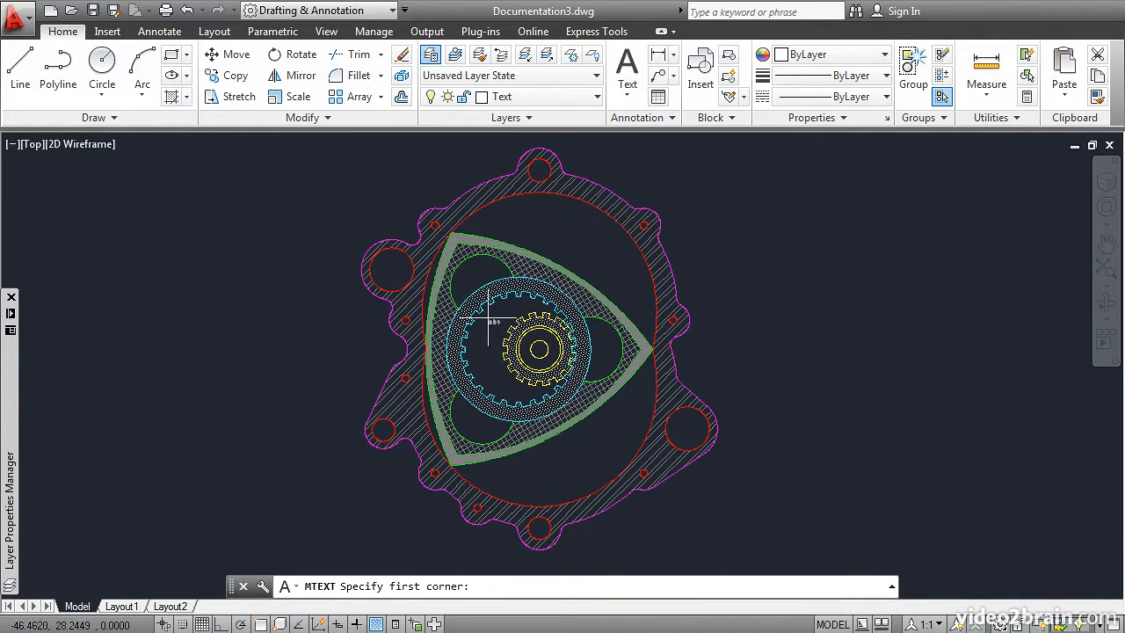
{"action": "scroll", "coordinate": [481, 335], "scroll_direction": "up", "scroll_amount": 5}
{"action": "scroll", "coordinate": [481, 335], "scroll_direction": "up", "scroll_amount": 2}
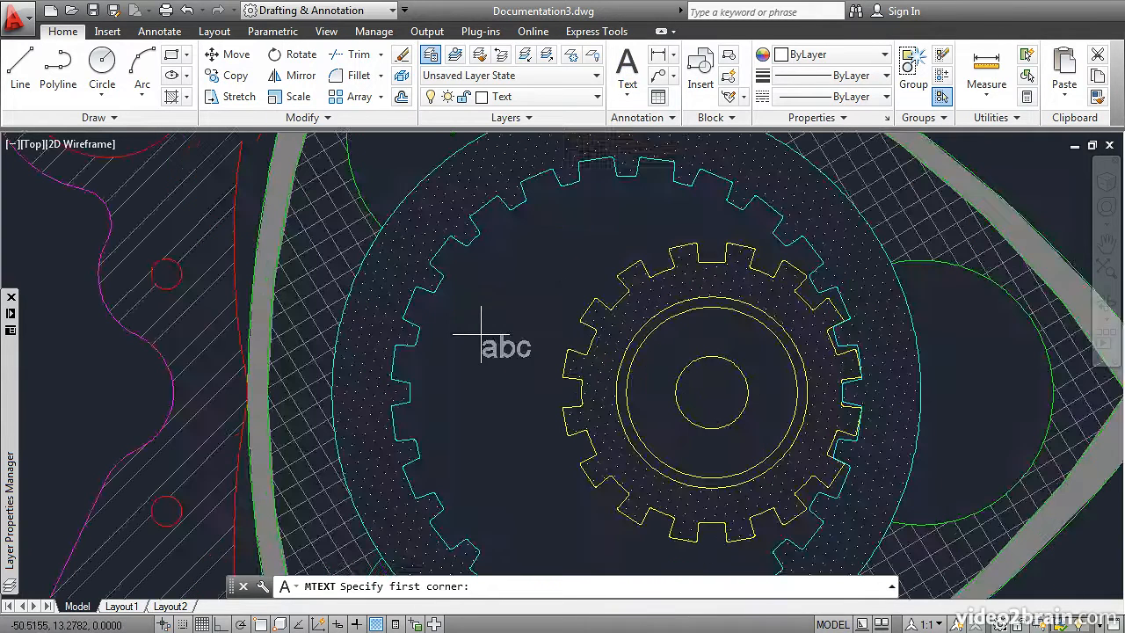
{"action": "left_click", "coordinate": [427, 334]}
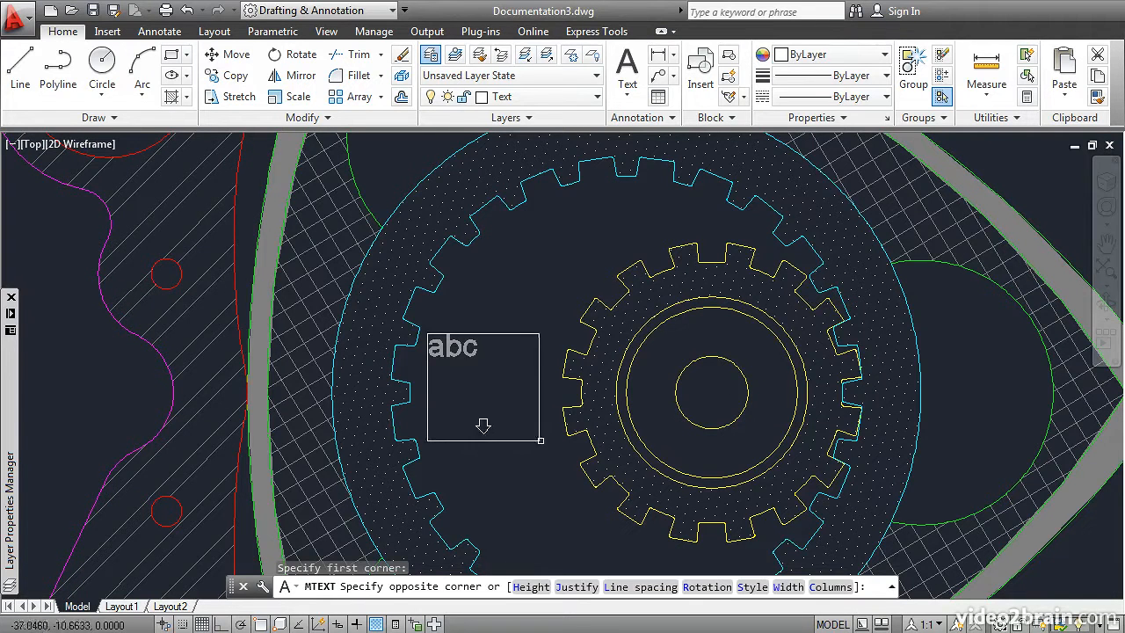
{"action": "left_click", "coordinate": [557, 454]}
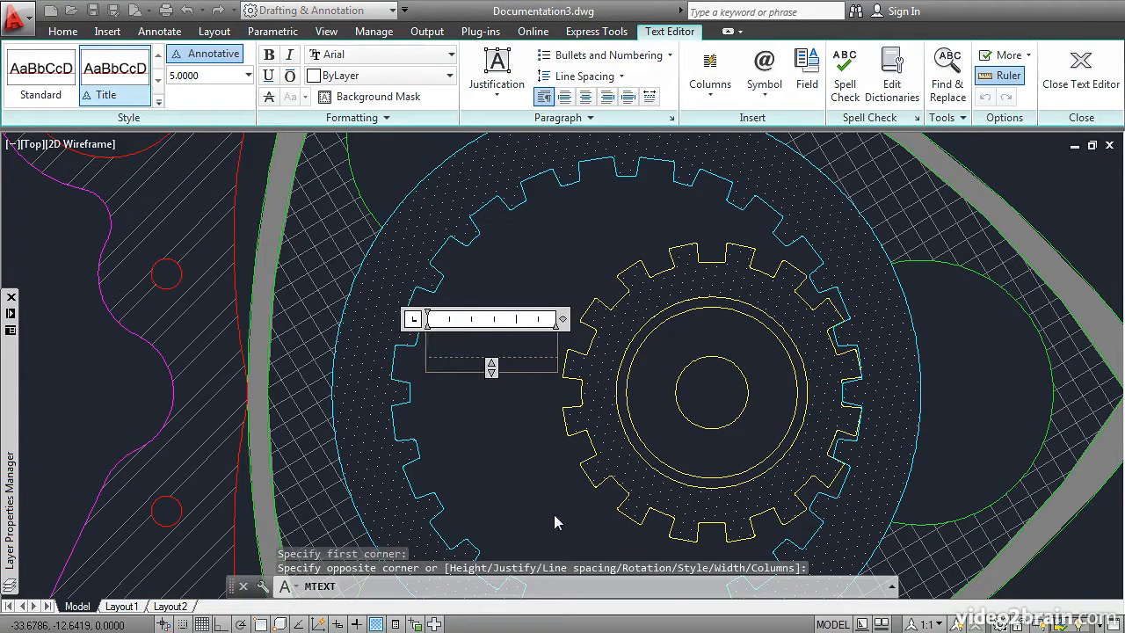
{"action": "type", "text": "Planetary"}
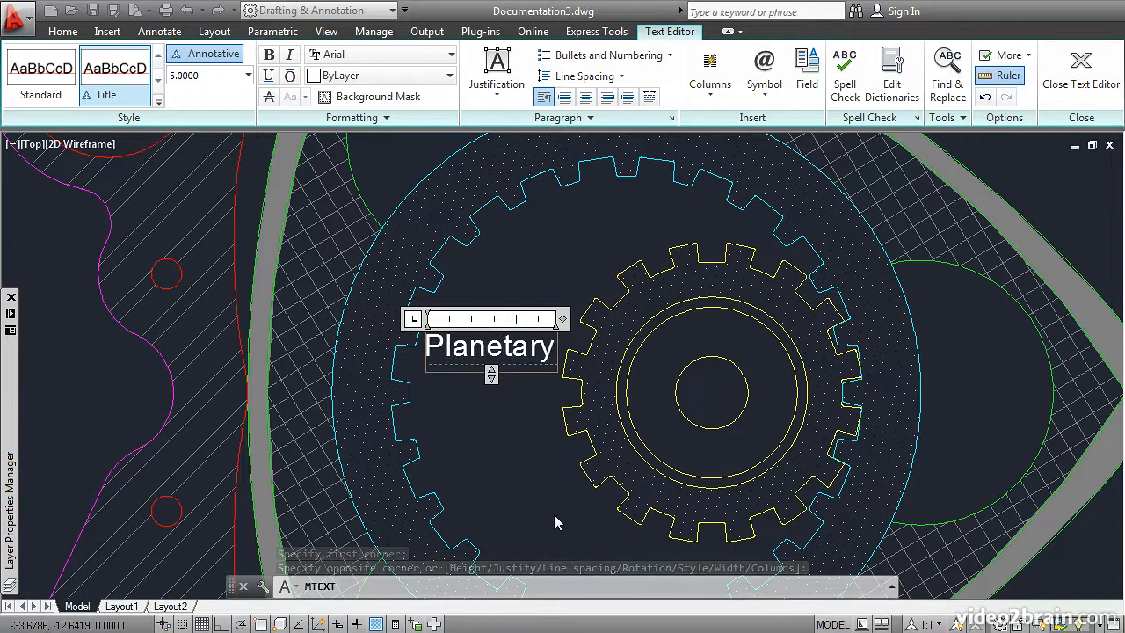
{"action": "type", "text": " Gears"}
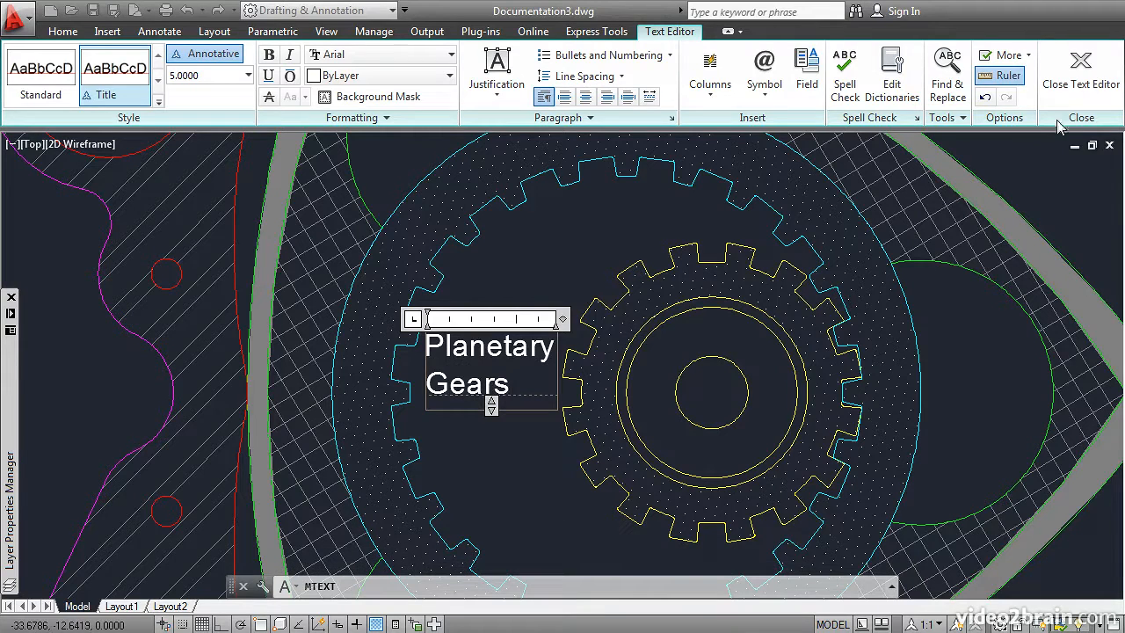
{"action": "left_click", "coordinate": [1081, 69]}
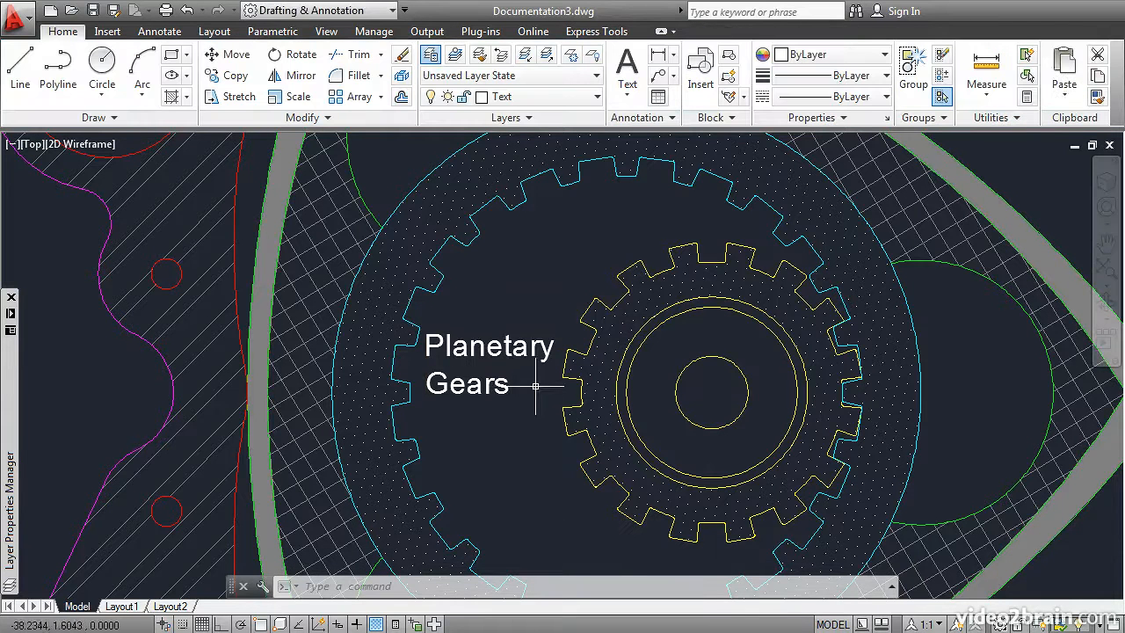
Move the "Planetary Gears" text slightly downward within the ring gear opening
{"action": "type", "text": "m"}
{"action": "key", "text": "Return"}
{"action": "left_click", "coordinate": [515, 346]}
{"action": "key", "text": "Return"}
{"action": "left_click", "coordinate": [512, 430]}
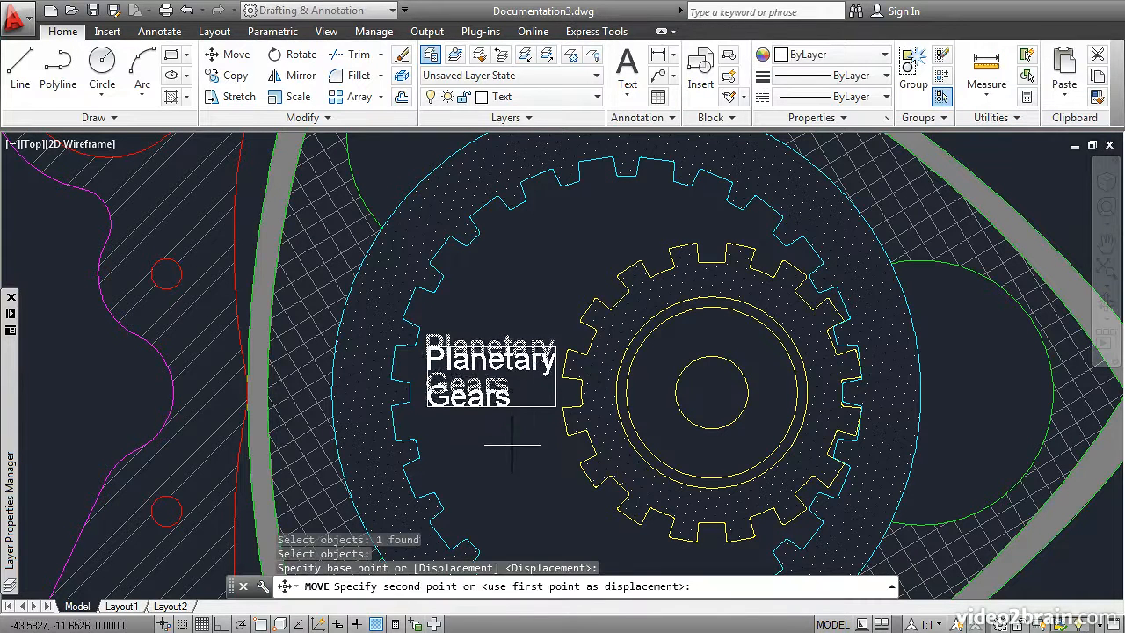
{"action": "left_click", "coordinate": [515, 448]}
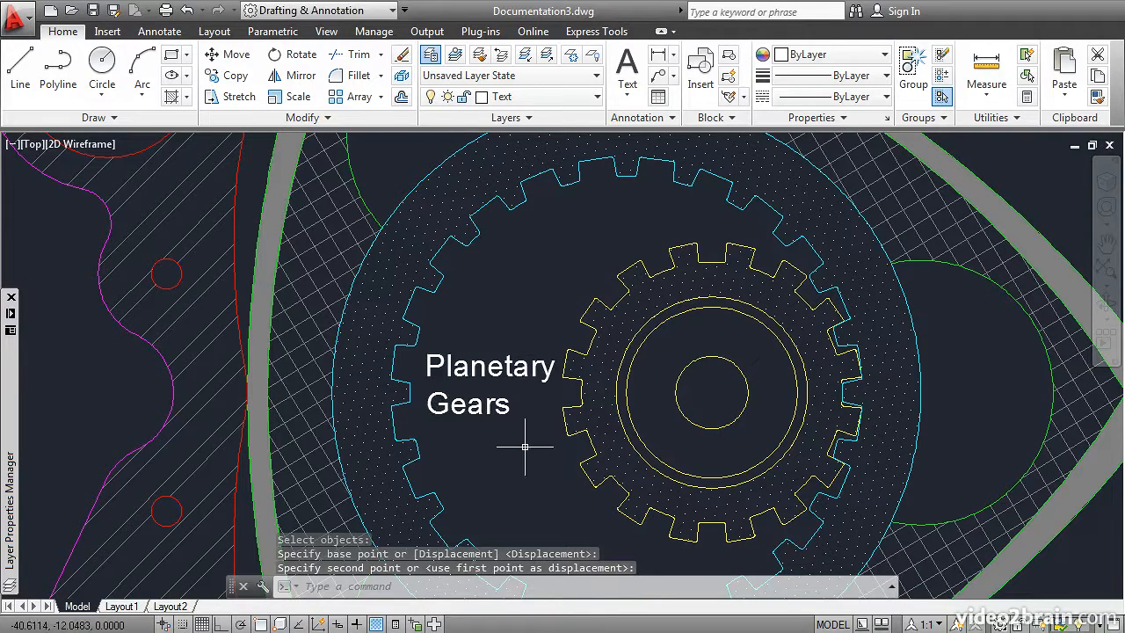
Enable automatic adding of scales to annotative objects and set the annotation scale to 1:2
{"action": "scroll", "coordinate": [525, 446], "scroll_direction": "down", "scroll_amount": 4}
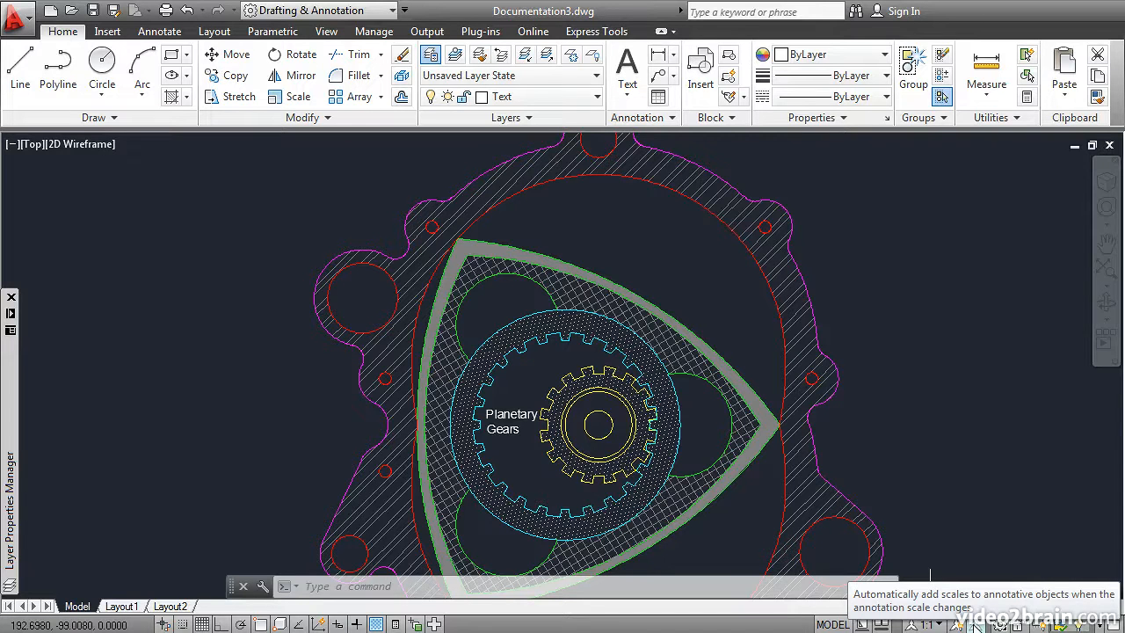
{"action": "left_click", "coordinate": [975, 624]}
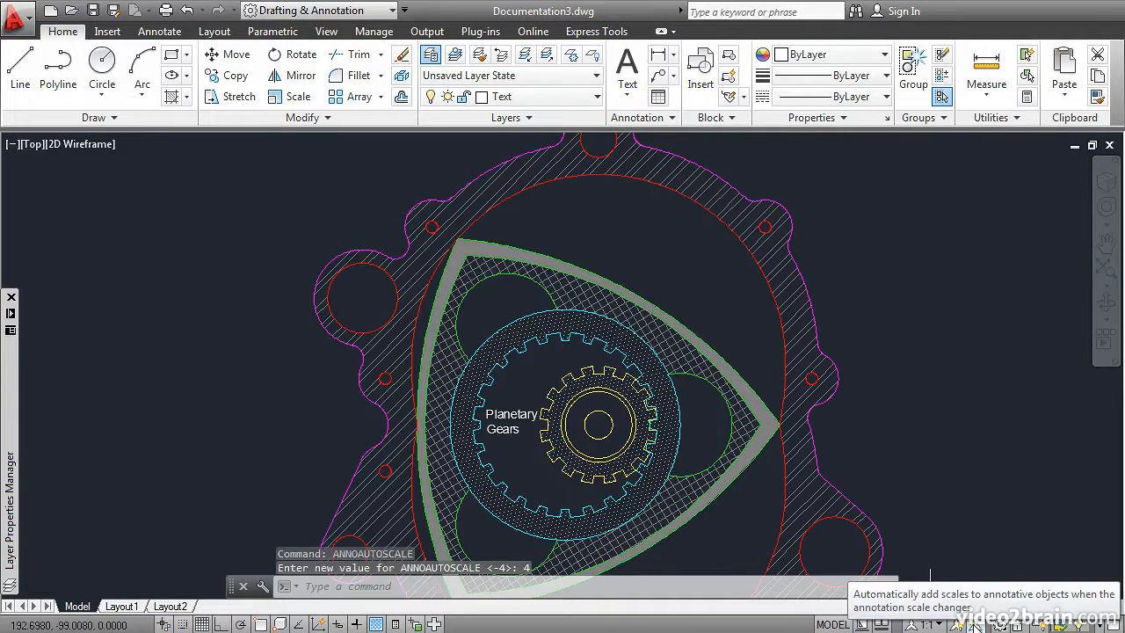
{"action": "left_click", "coordinate": [927, 624]}
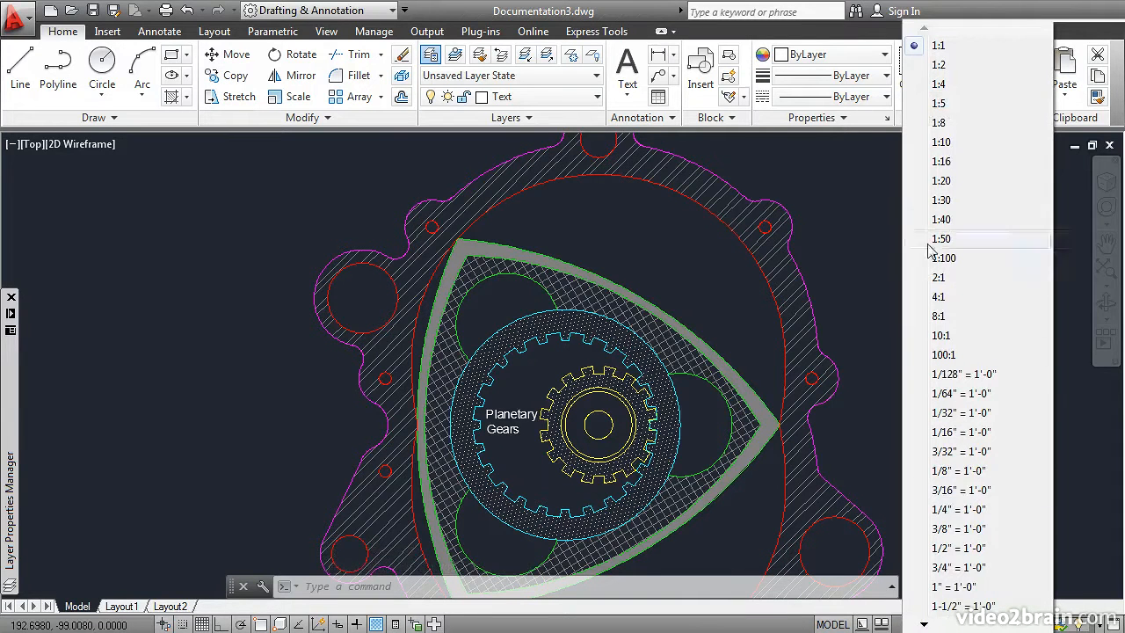
{"action": "left_click", "coordinate": [938, 65]}
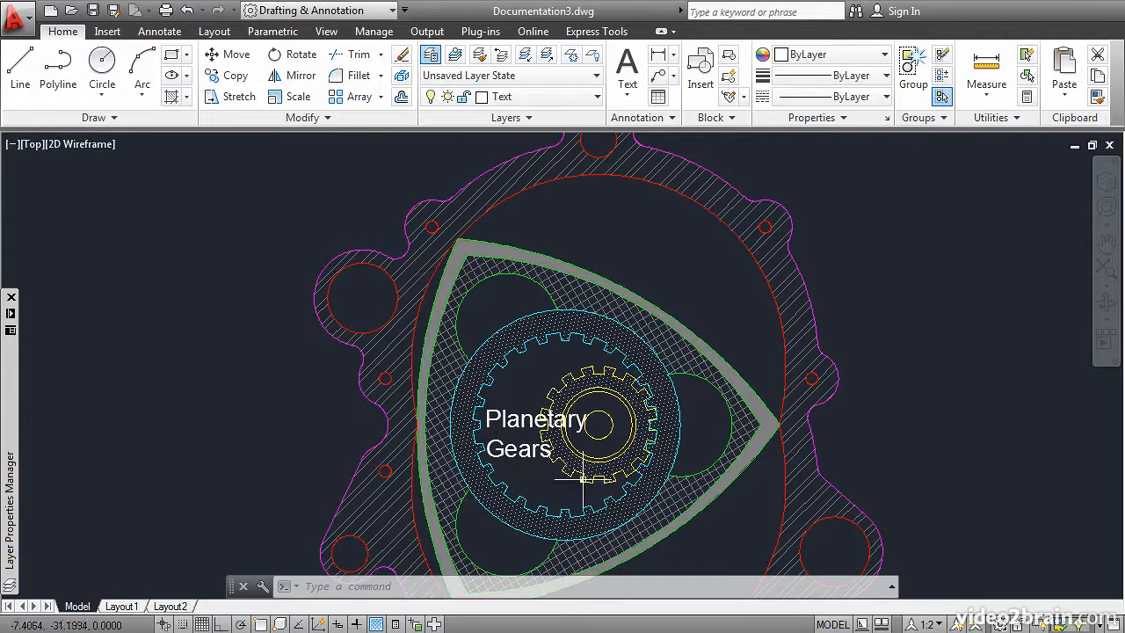
Relocate the 1:2 representation of the "Planetary Gears" text to the empty housing area above the triangular rotor
{"action": "left_click", "coordinate": [533, 450]}
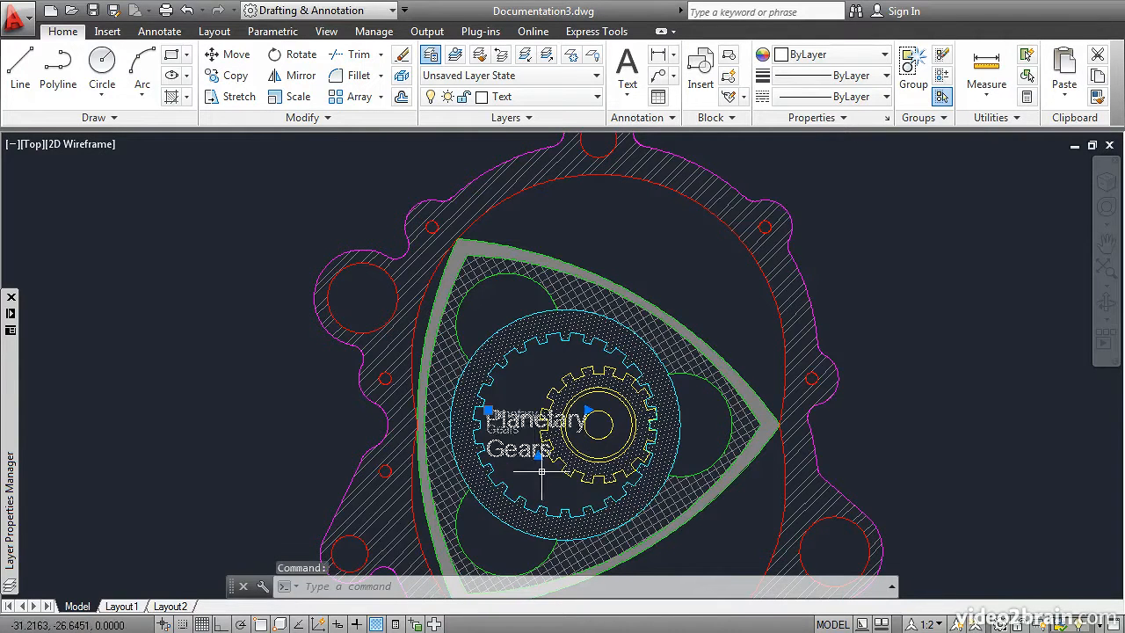
{"action": "scroll", "coordinate": [541, 472], "scroll_direction": "up", "scroll_amount": 4}
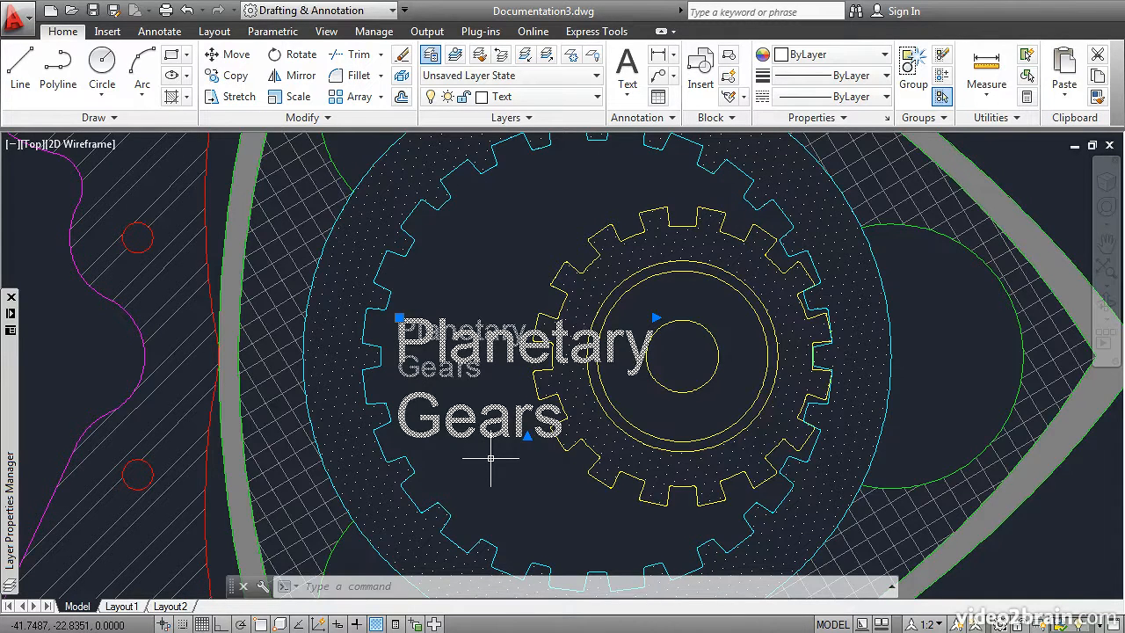
{"action": "scroll", "coordinate": [490, 458], "scroll_direction": "down", "scroll_amount": 4}
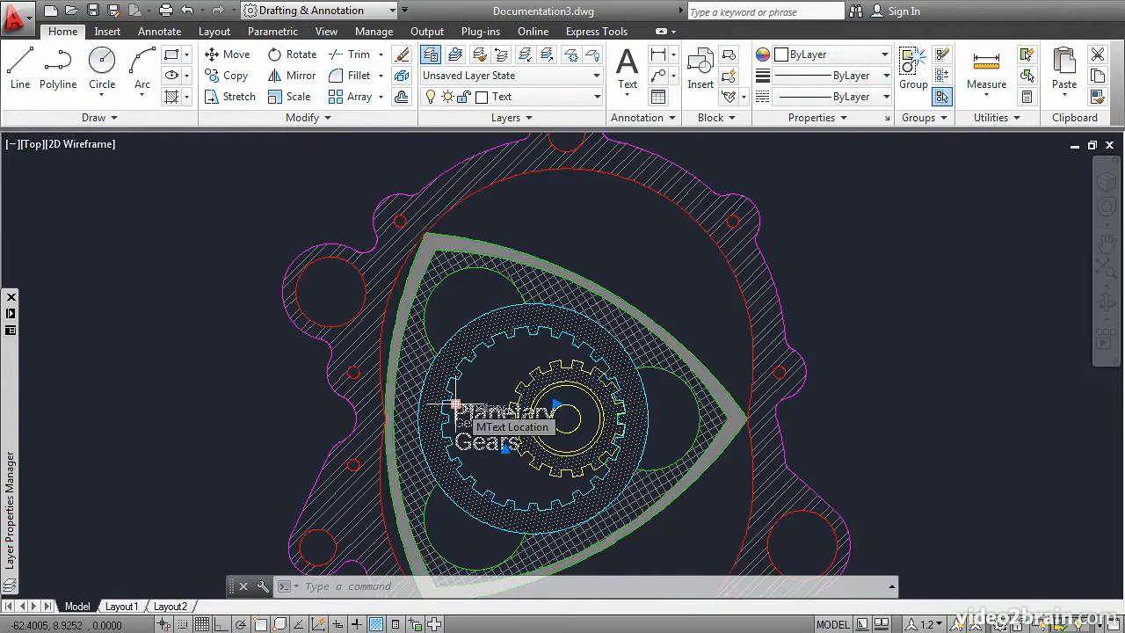
{"action": "left_click", "coordinate": [454, 404]}
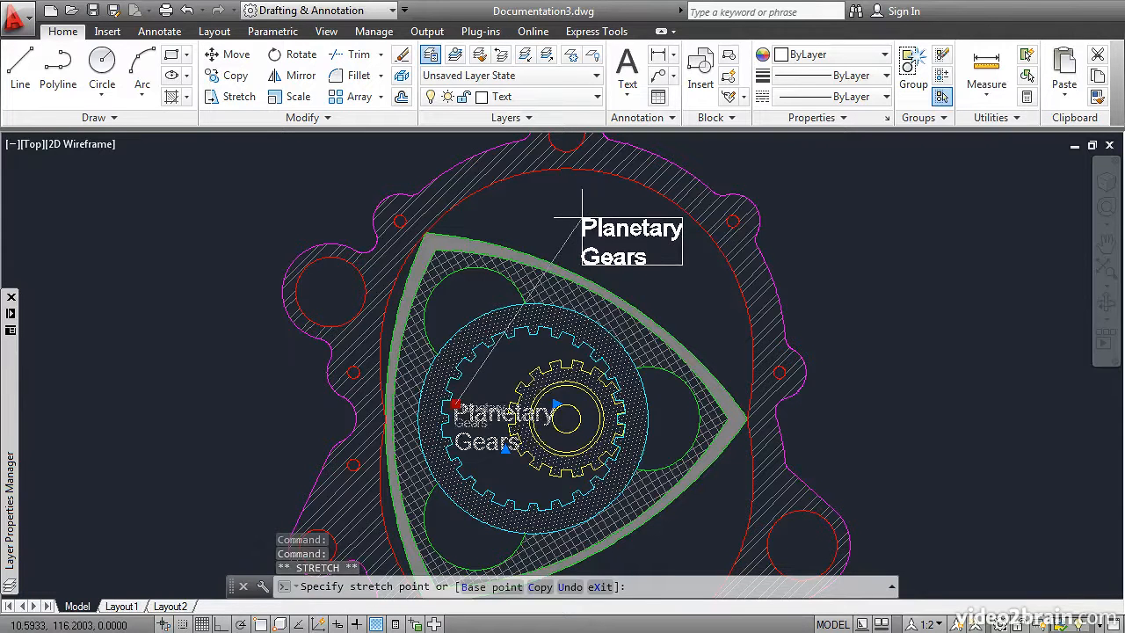
{"action": "left_click", "coordinate": [582, 217]}
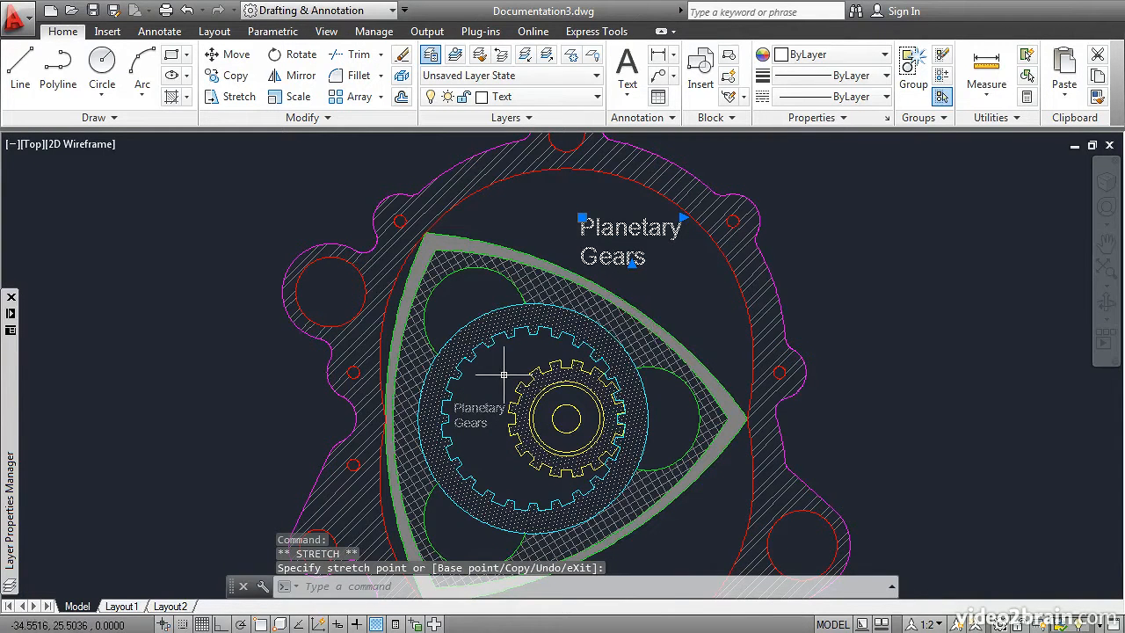
{"action": "key", "text": "Escape"}
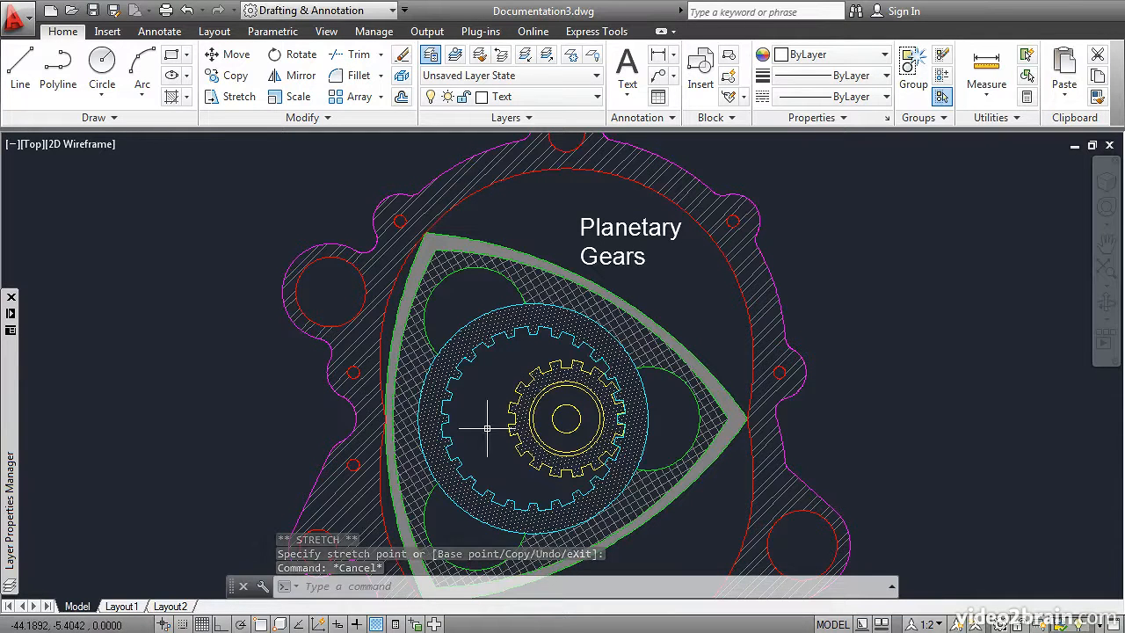
Set the annotation scale back to 1:1 and open Layout1 to examine the label in both viewports
{"action": "left_click", "coordinate": [929, 622]}
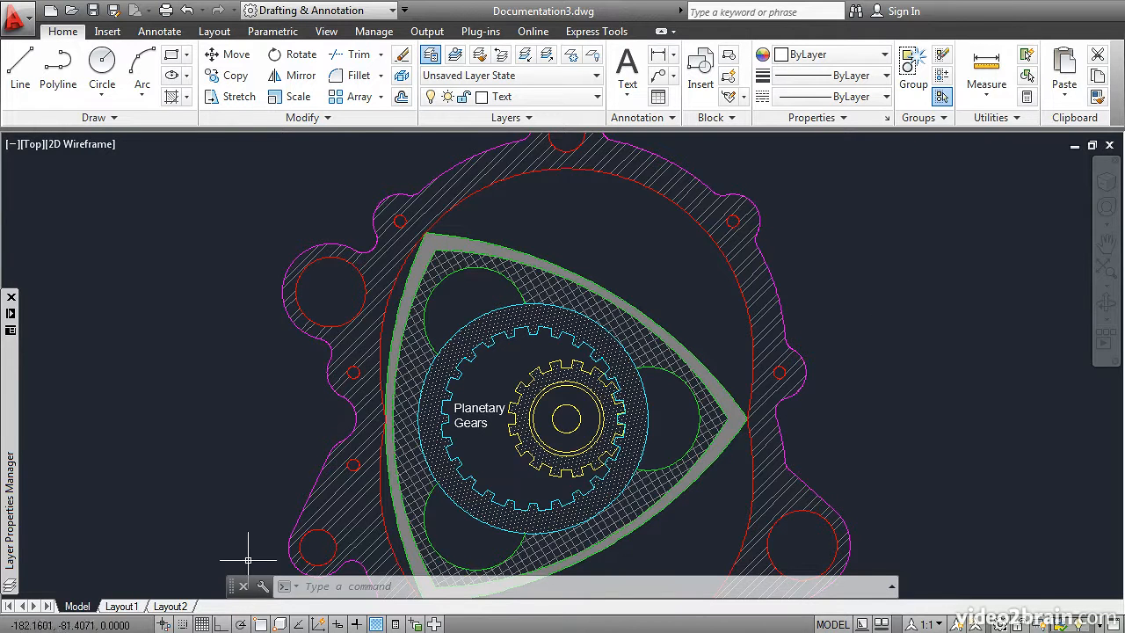
{"action": "left_click", "coordinate": [122, 606]}
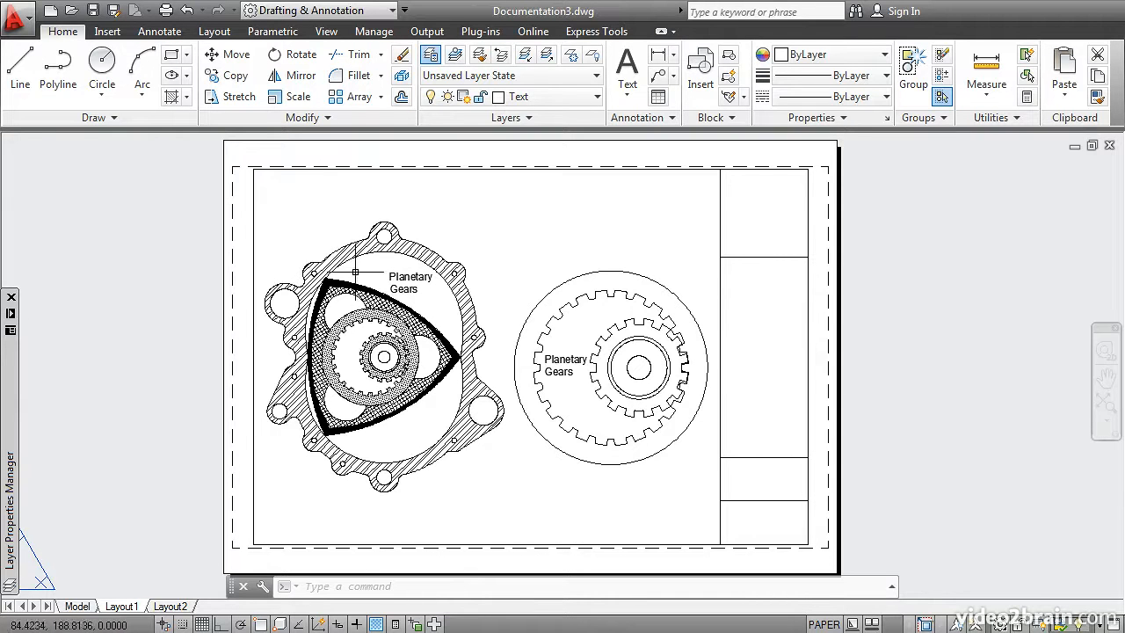
{"action": "scroll", "coordinate": [384, 308], "scroll_direction": "up", "scroll_amount": 4}
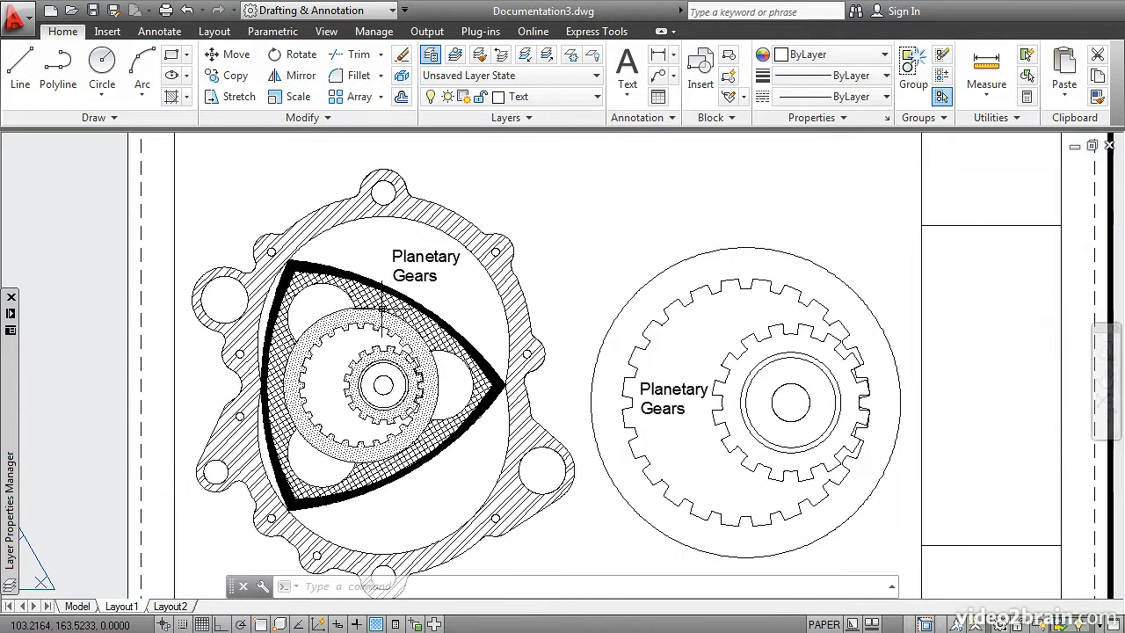
Draw a leader from the "Planetary Gears" label in the housing view, with a short horizontal landing and a diagonal line to the ring gear
{"action": "scroll", "coordinate": [382, 308], "scroll_direction": "up", "scroll_amount": 2}
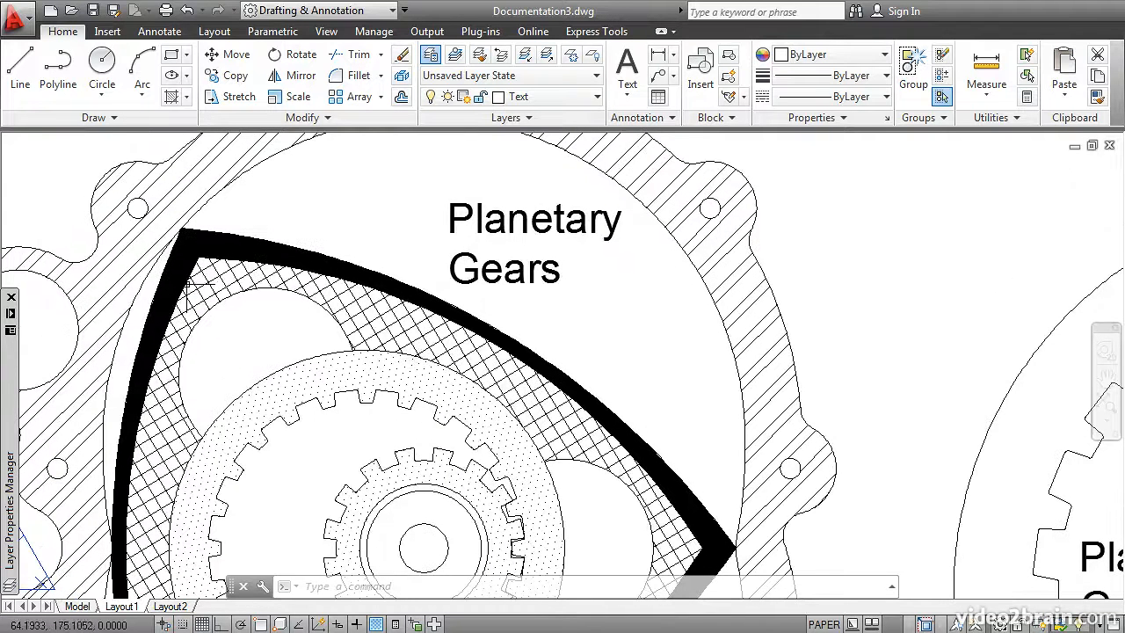
{"action": "left_click", "coordinate": [18, 70]}
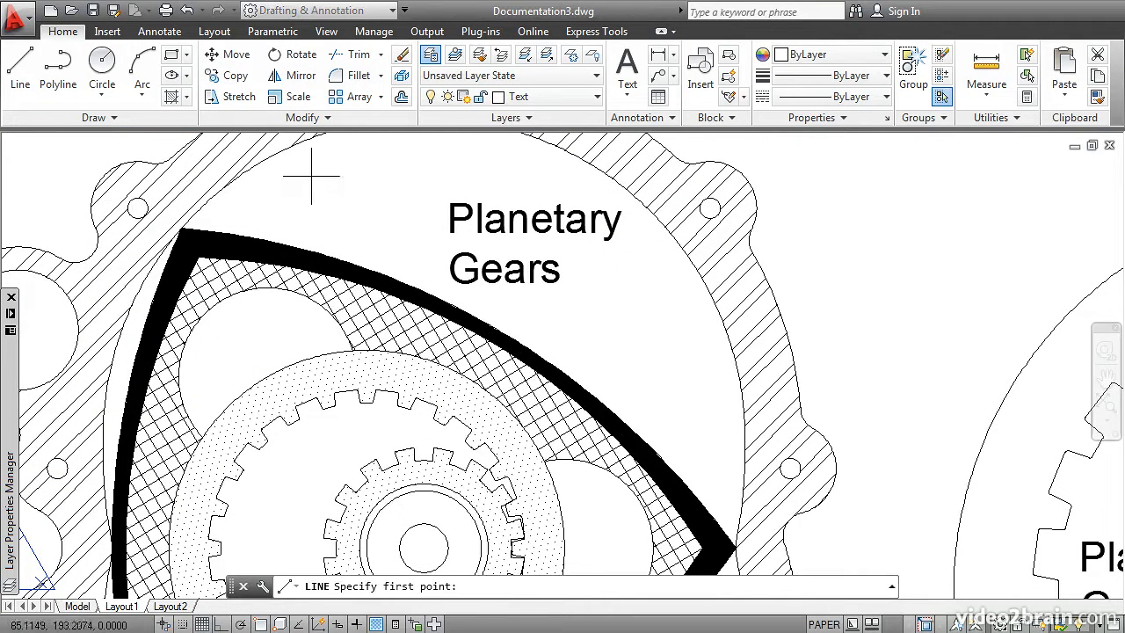
{"action": "left_click", "coordinate": [439, 218]}
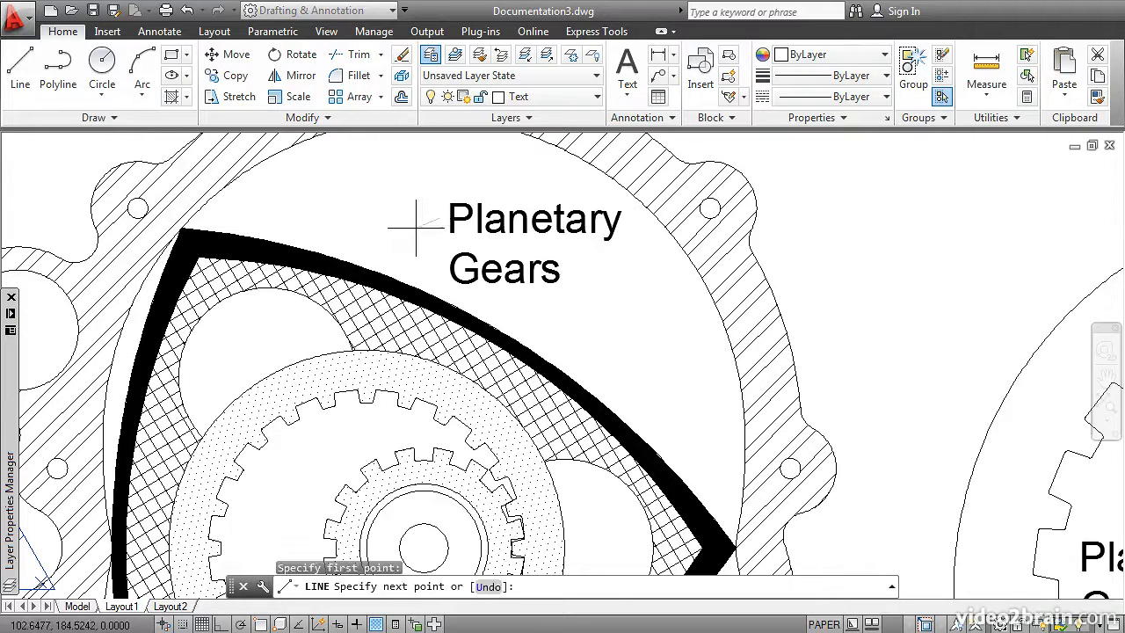
{"action": "left_click", "coordinate": [221, 624]}
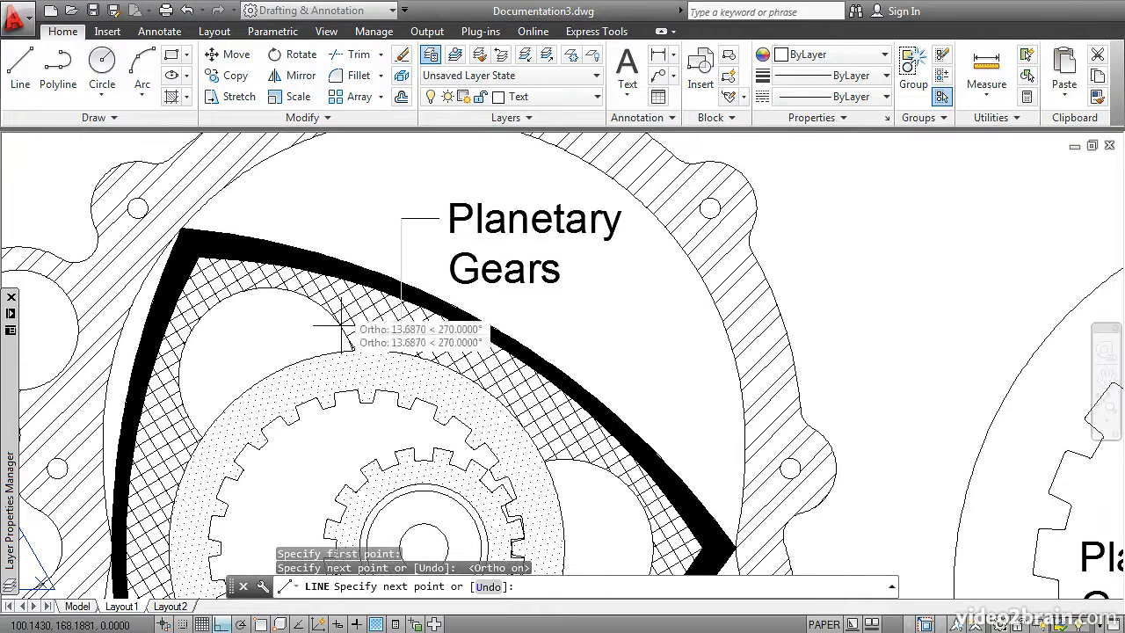
{"action": "left_click", "coordinate": [222, 624]}
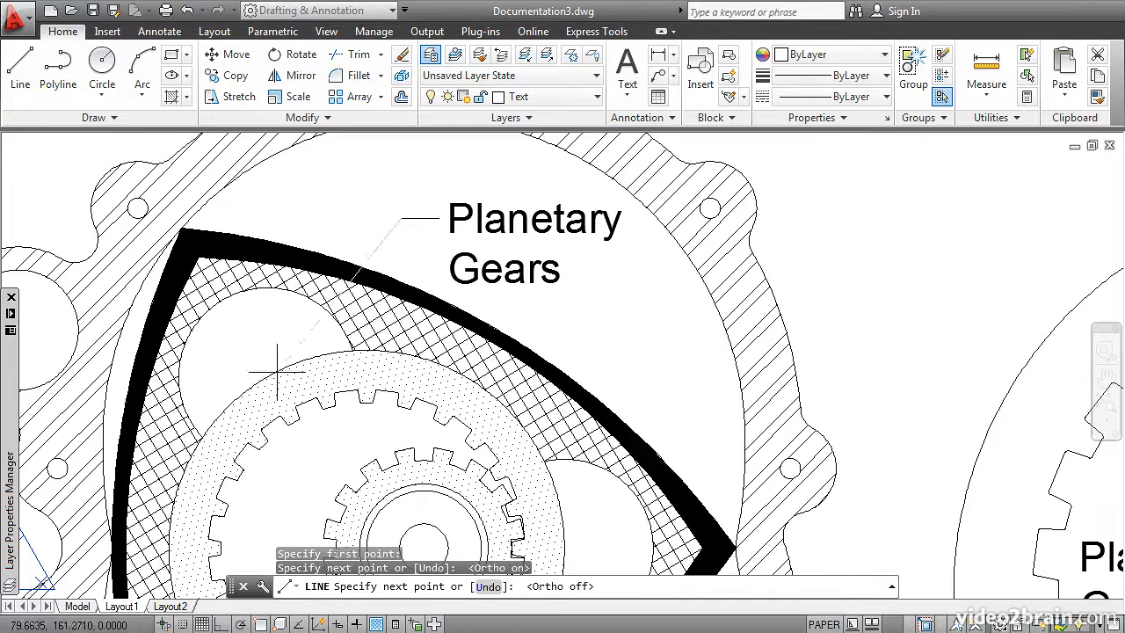
{"action": "left_click", "coordinate": [269, 398]}
{"action": "key", "text": "Return"}
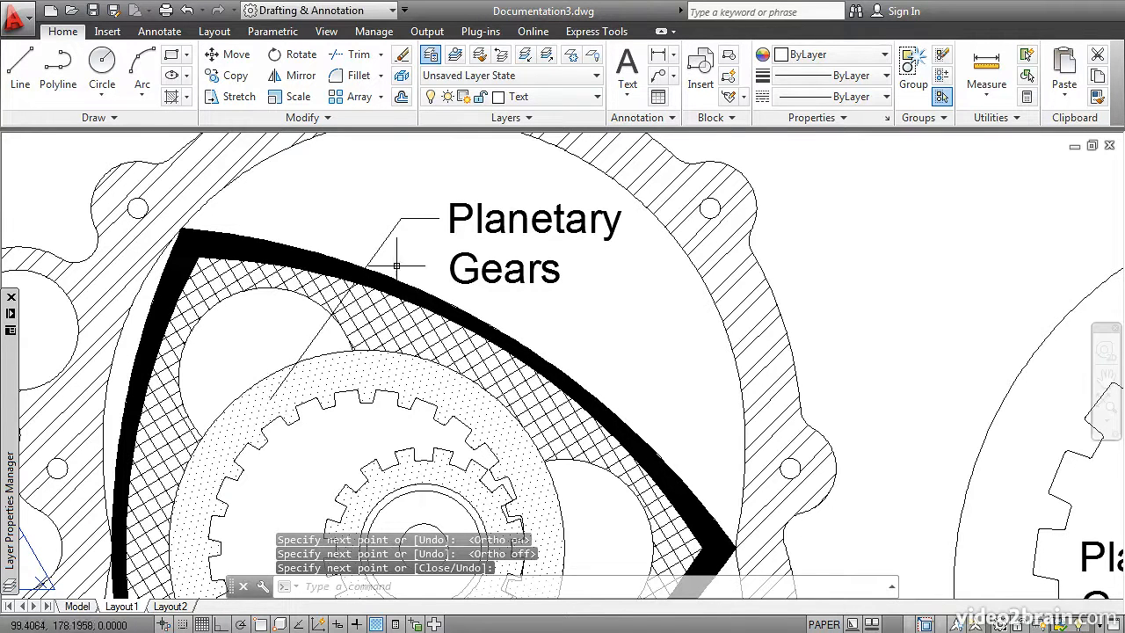
Draw a second leader line from the corner of the landing to the small inner gear
{"action": "key", "text": "Return"}
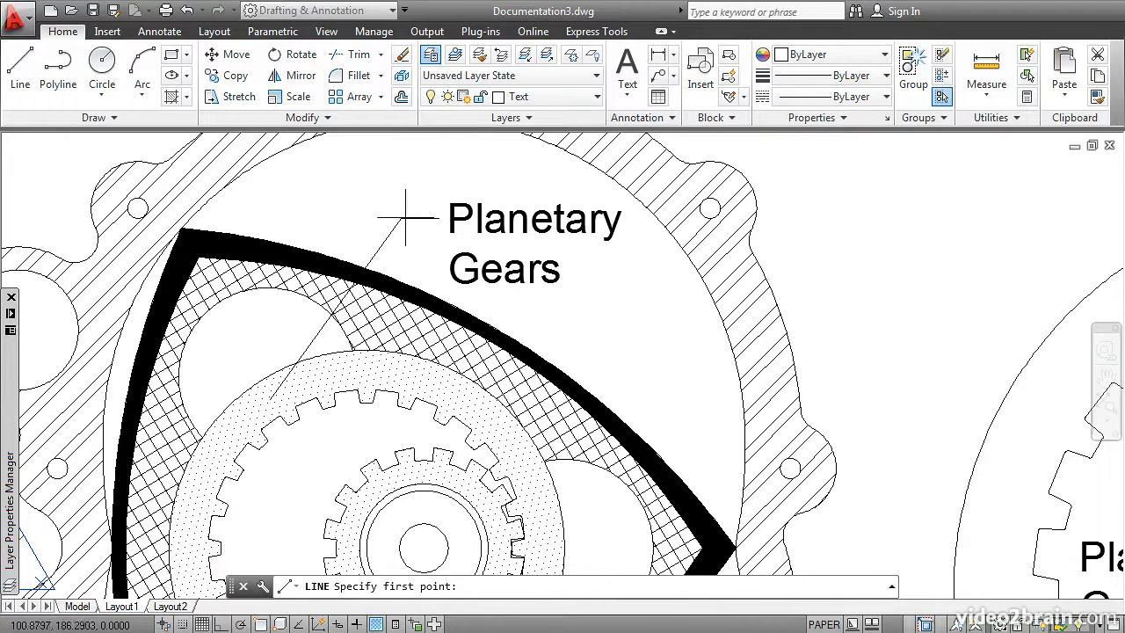
{"action": "left_click", "coordinate": [261, 624]}
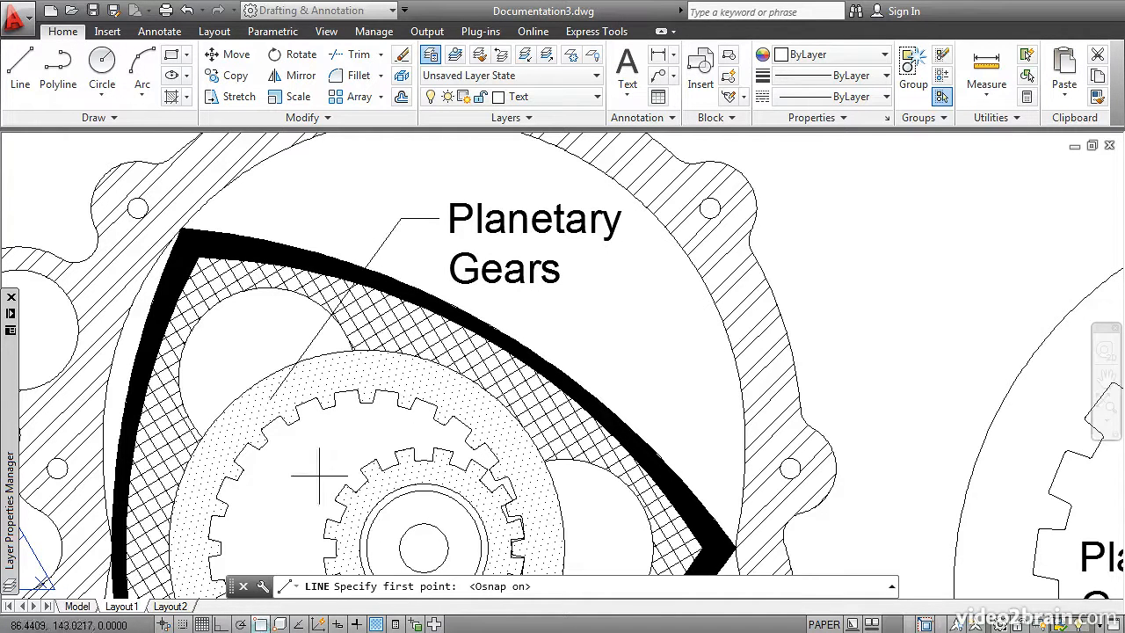
{"action": "left_click", "coordinate": [400, 218]}
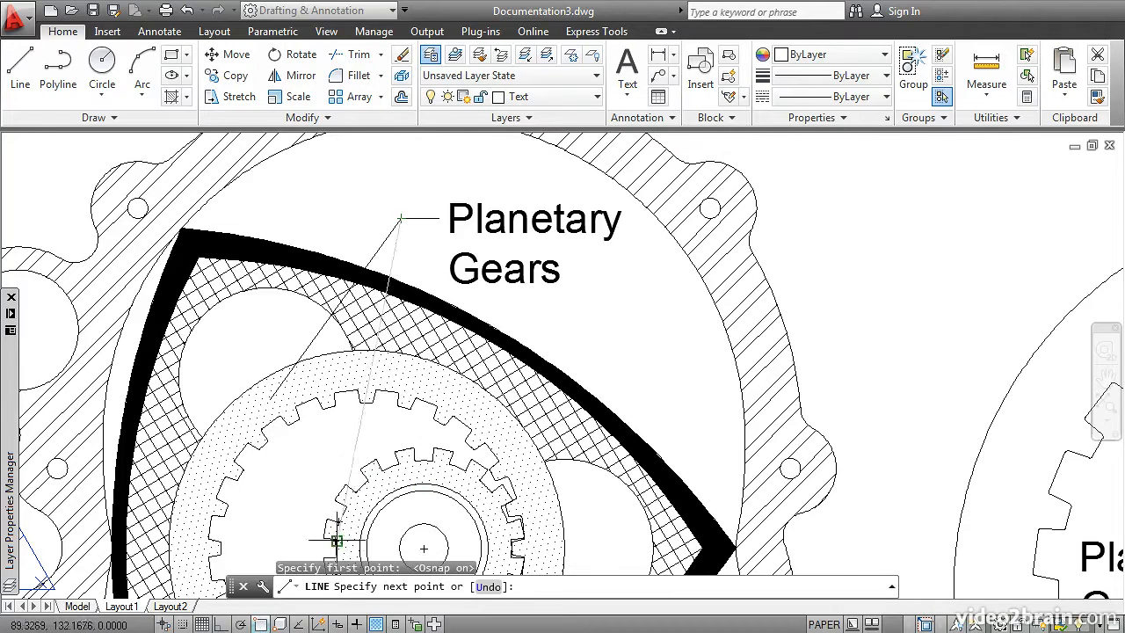
{"action": "left_click", "coordinate": [261, 624]}
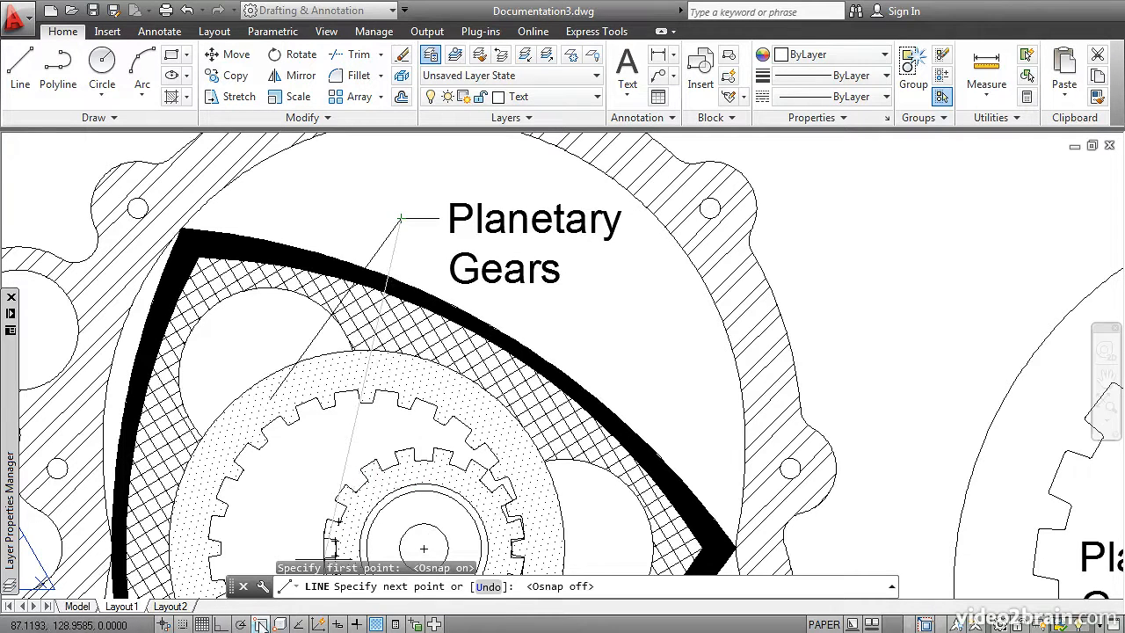
{"action": "left_click", "coordinate": [379, 486]}
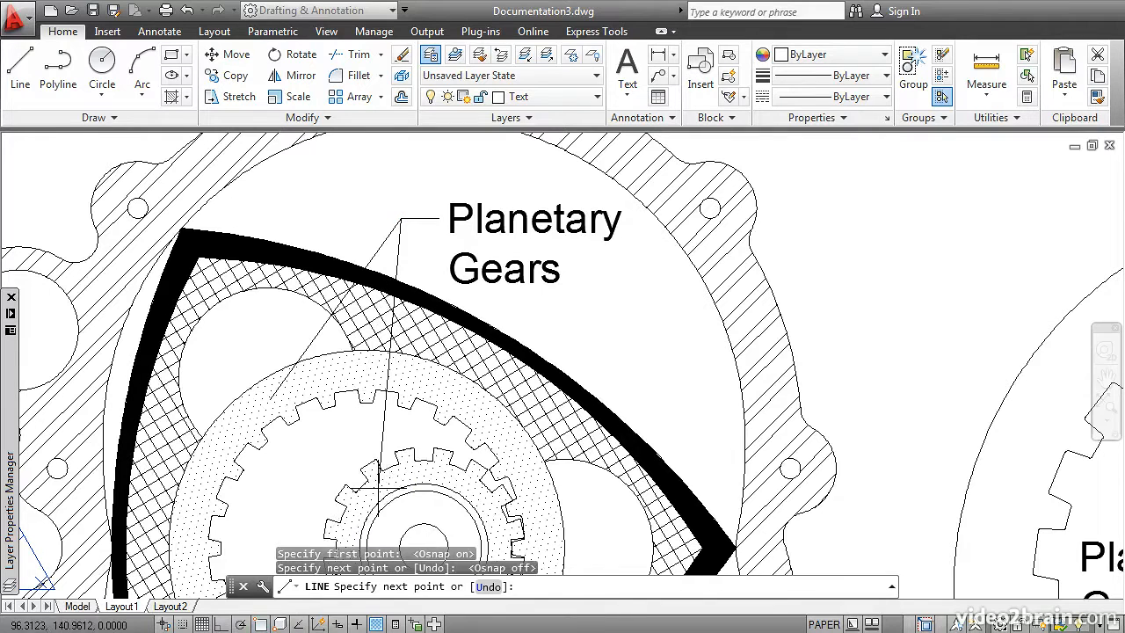
{"action": "key", "text": "Return"}
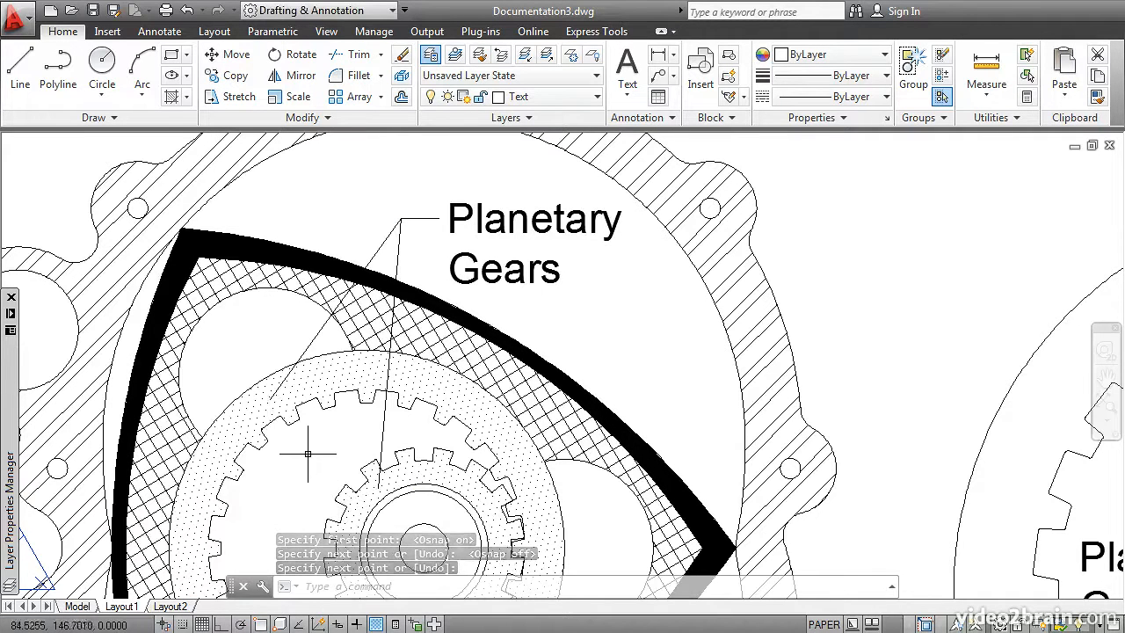
Place a filled donut with inside diameter 0 and outside diameter 2 on the endpoint of the ring gear leader
{"action": "scroll", "coordinate": [350, 374], "scroll_direction": "down", "scroll_amount": 2}
{"action": "scroll", "coordinate": [401, 342], "scroll_direction": "up", "scroll_amount": 3}
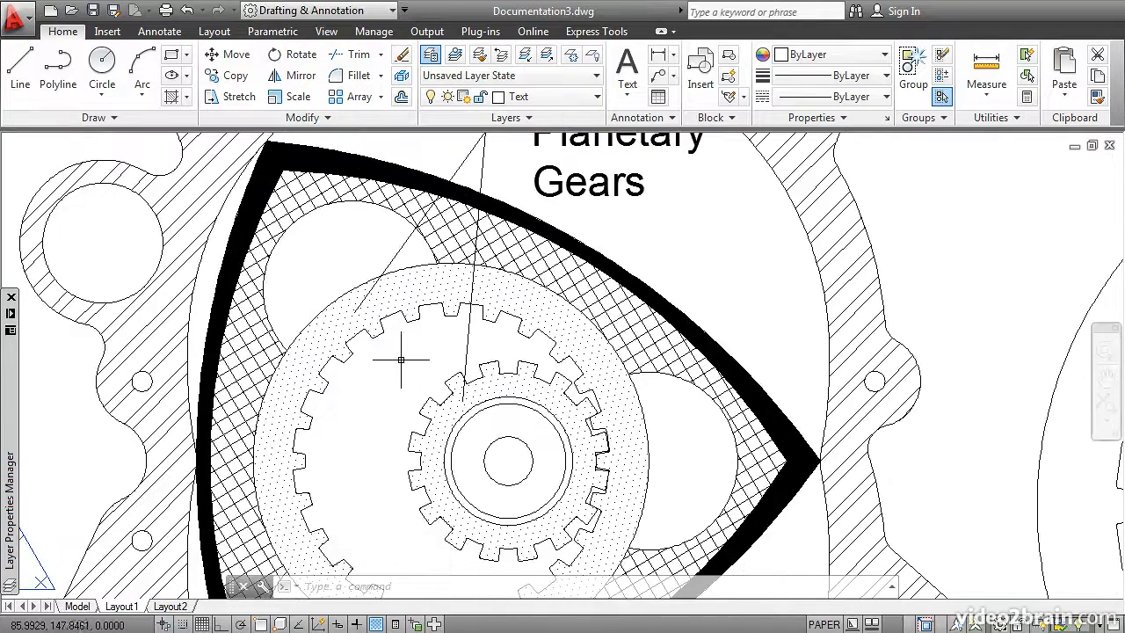
{"action": "type", "text": "donu"}
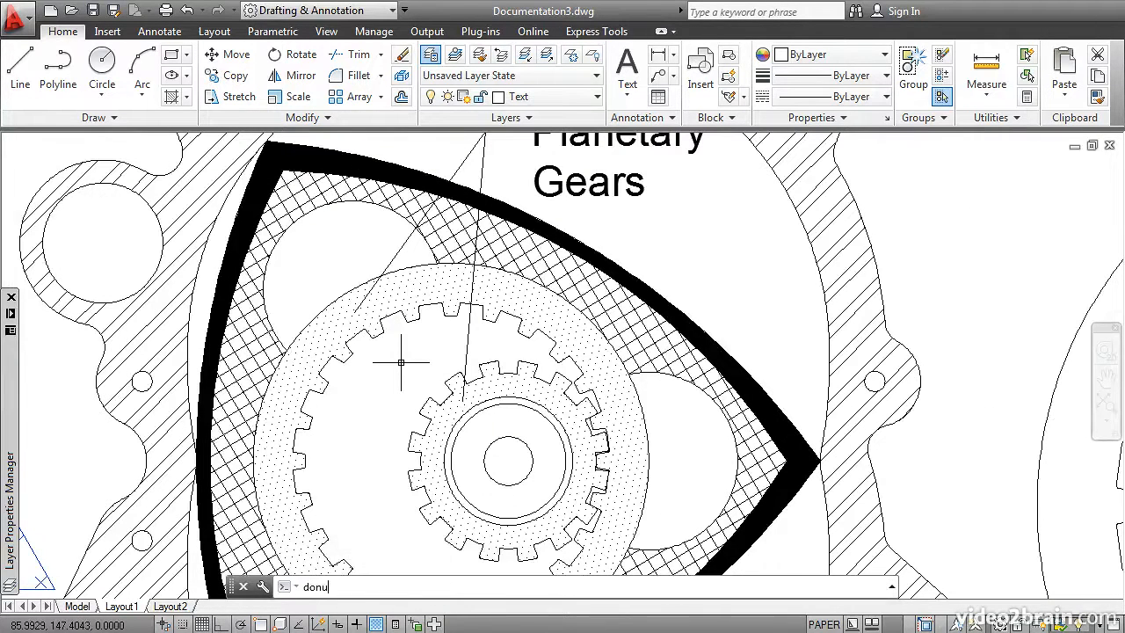
{"action": "key", "text": "Return"}
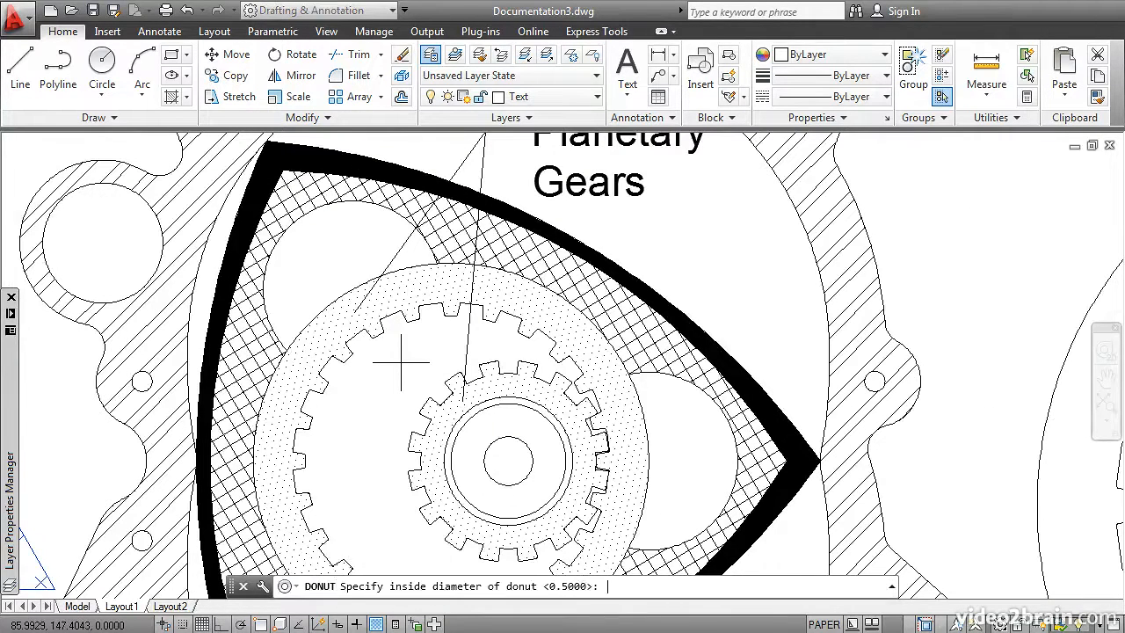
{"action": "type", "text": "0"}
{"action": "key", "text": "Return"}
{"action": "type", "text": "2"}
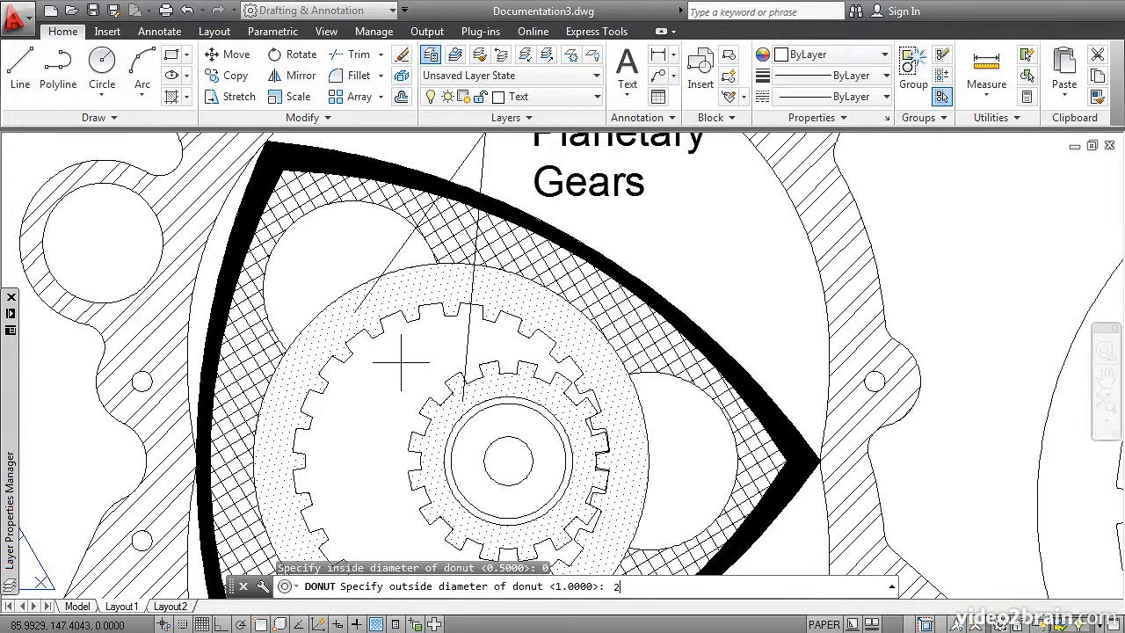
{"action": "key", "text": "Return"}
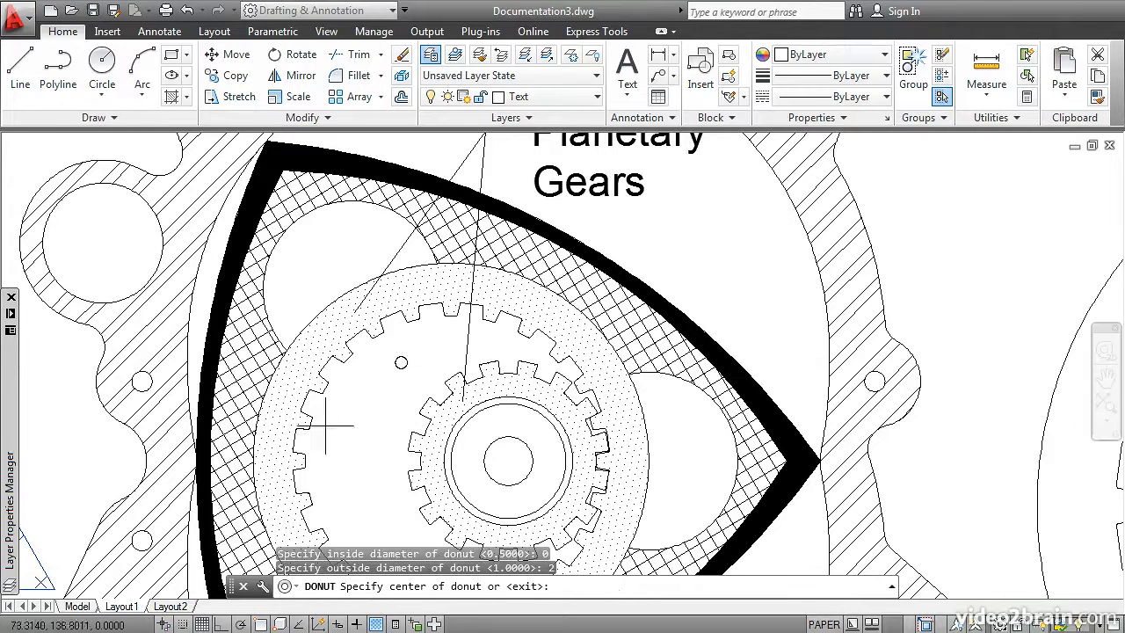
{"action": "right_click", "coordinate": [367, 380], "text": "shift"}
{"action": "left_click", "coordinate": [424, 329]}
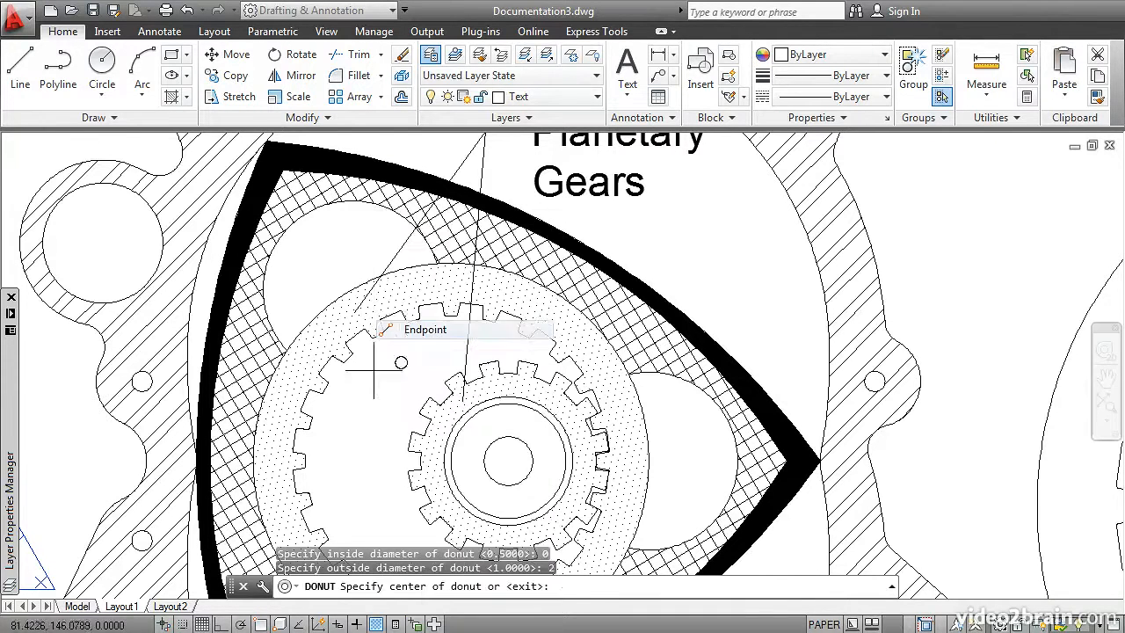
{"action": "left_click", "coordinate": [355, 312]}
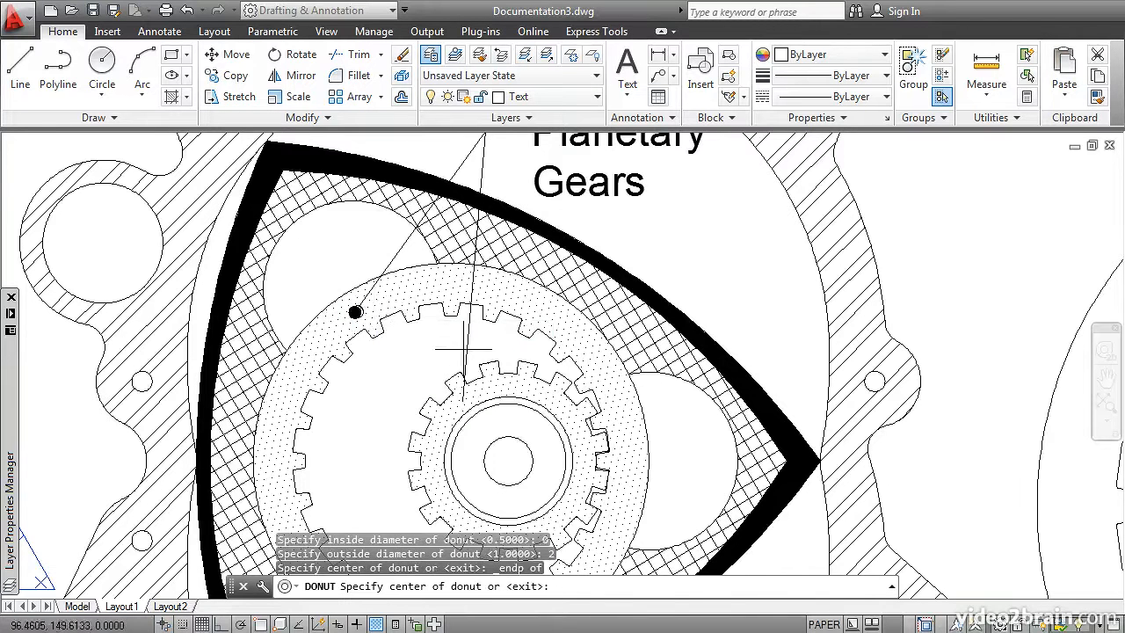
Place another donut of the same size on the endpoint of the inner gear leader and finish the command
{"action": "right_click", "coordinate": [429, 336], "text": "shift"}
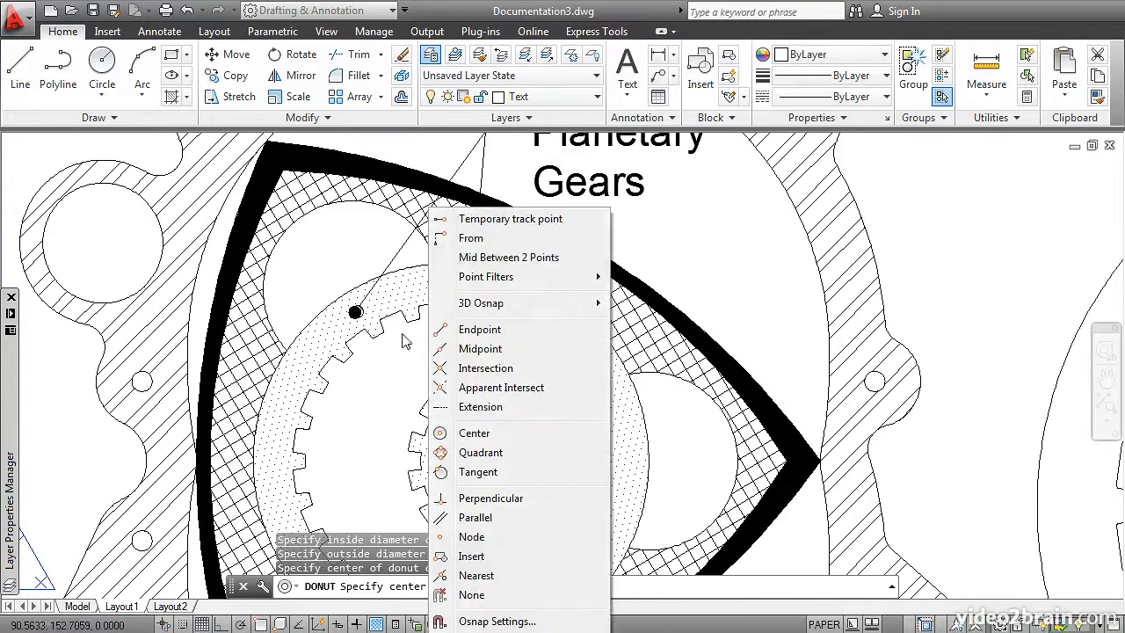
{"action": "left_click", "coordinate": [465, 329]}
{"action": "left_click", "coordinate": [463, 401]}
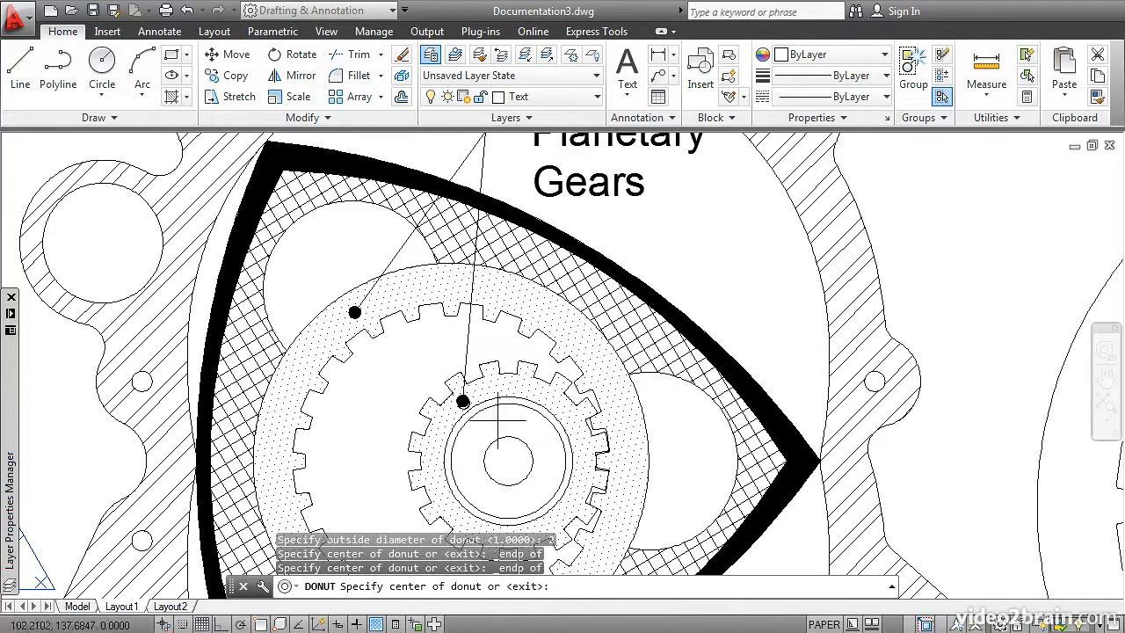
{"action": "key", "text": "Return"}
Activate the housing and gear viewports in turn to check their scales, and return to paper space
{"action": "scroll", "coordinate": [558, 445], "scroll_direction": "down", "scroll_amount": 5}
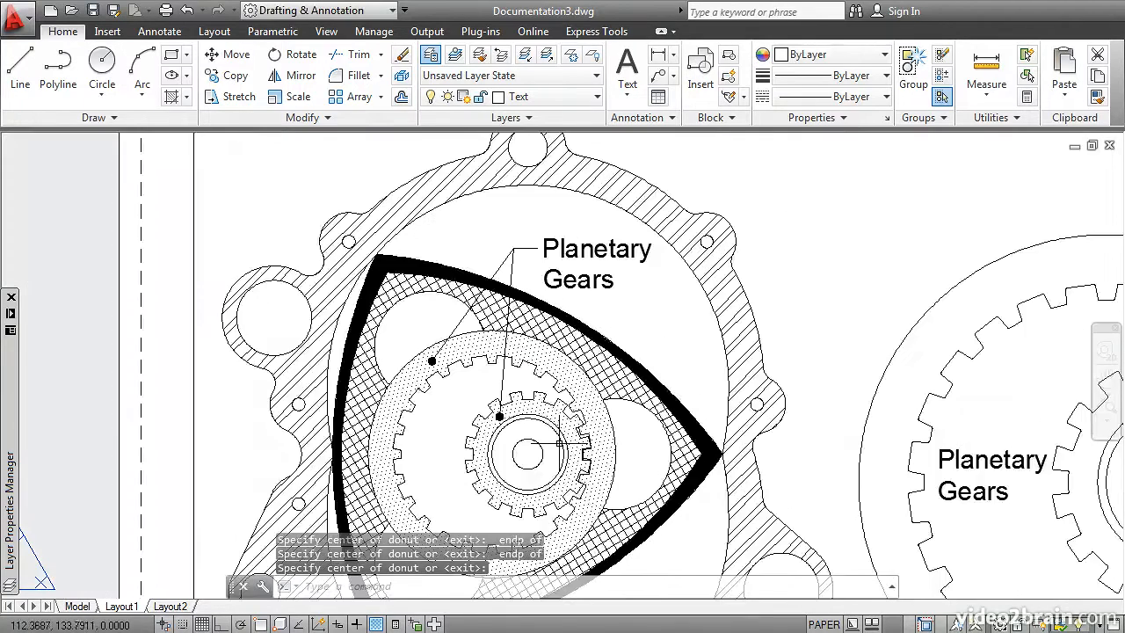
{"action": "middle_click_drag", "start_coordinate": [593, 418], "coordinate": [475, 336]}
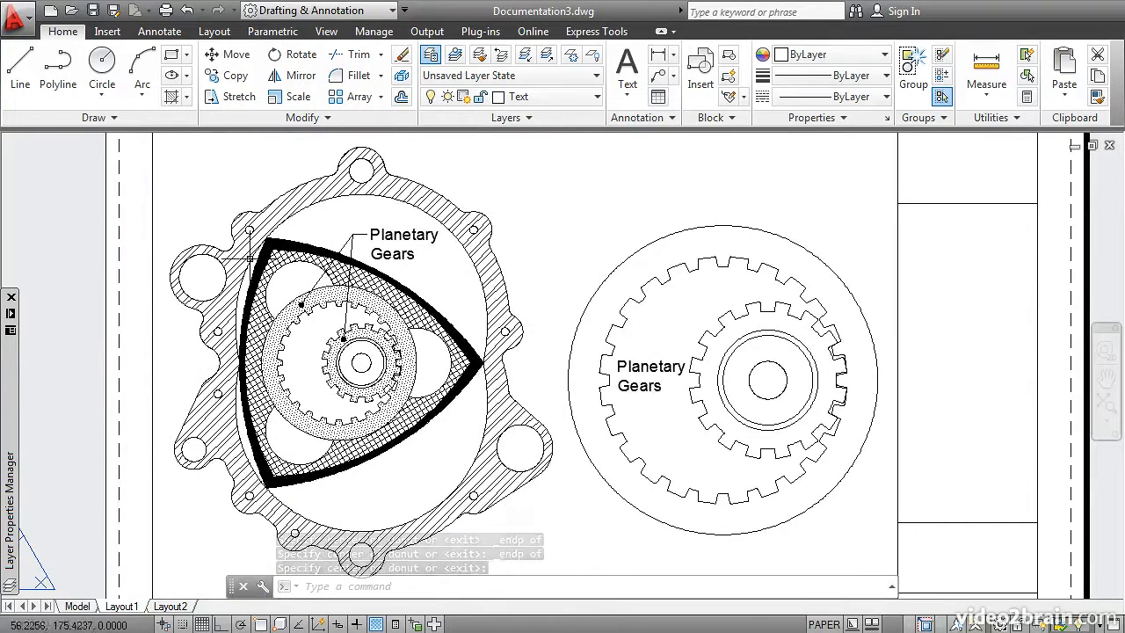
{"action": "double_click", "coordinate": [445, 285]}
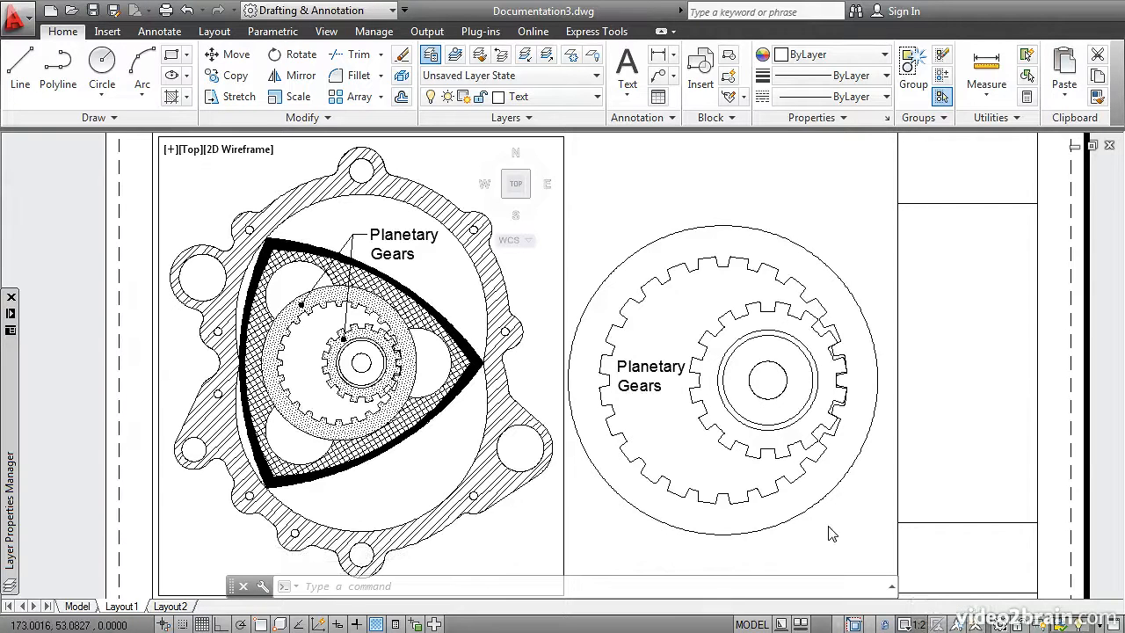
{"action": "left_click", "coordinate": [653, 419]}
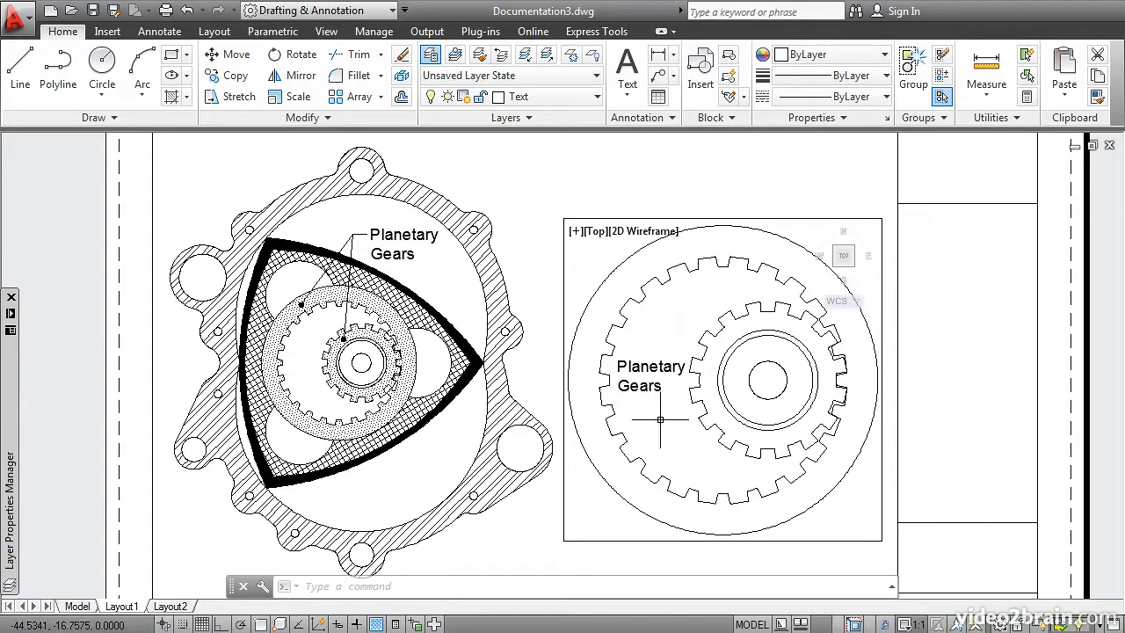
{"action": "double_click", "coordinate": [605, 565]}
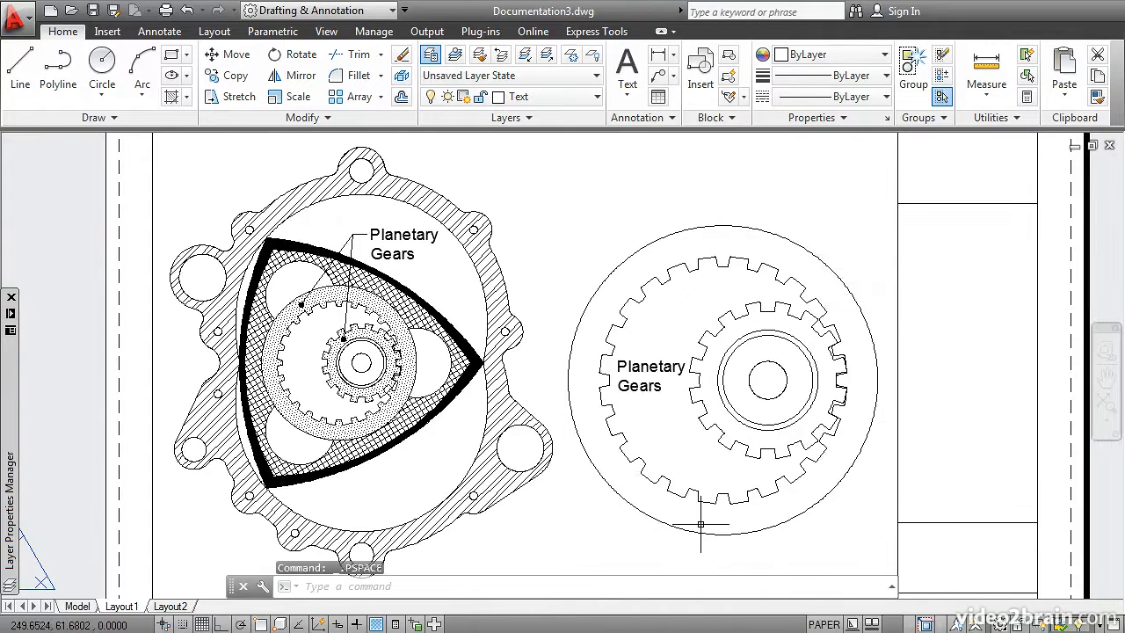
Add the multiline text "M1" with Middle Center justification in the lowest cell of the title block
{"action": "scroll", "coordinate": [701, 524], "scroll_direction": "down", "scroll_amount": 3}
{"action": "scroll", "coordinate": [579, 377], "scroll_direction": "up", "scroll_amount": 5}
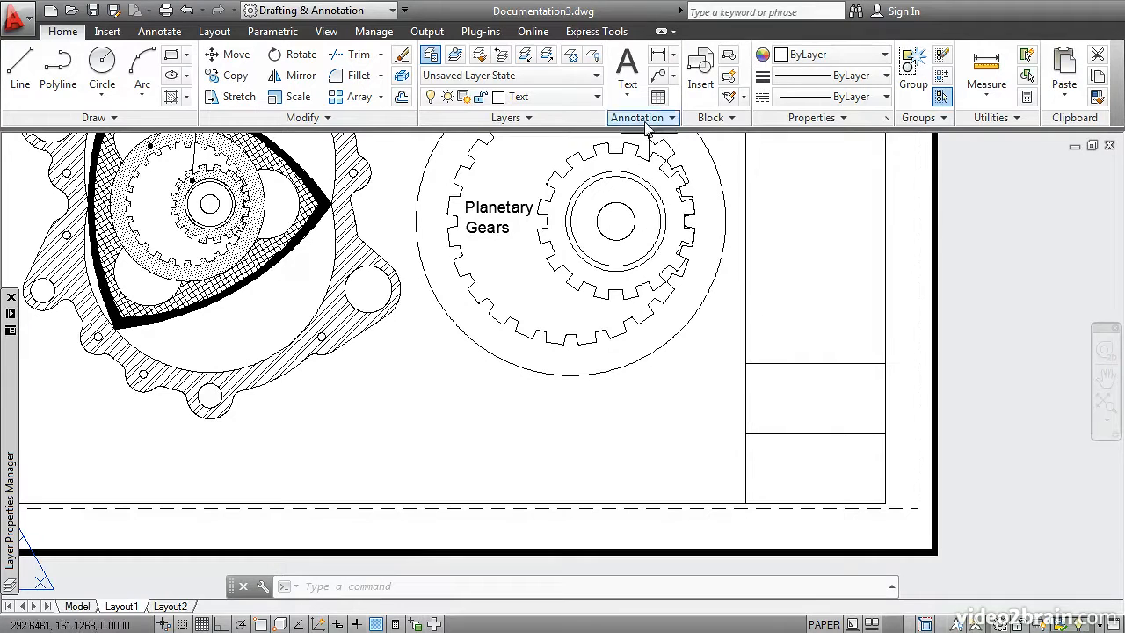
{"action": "left_click", "coordinate": [627, 67]}
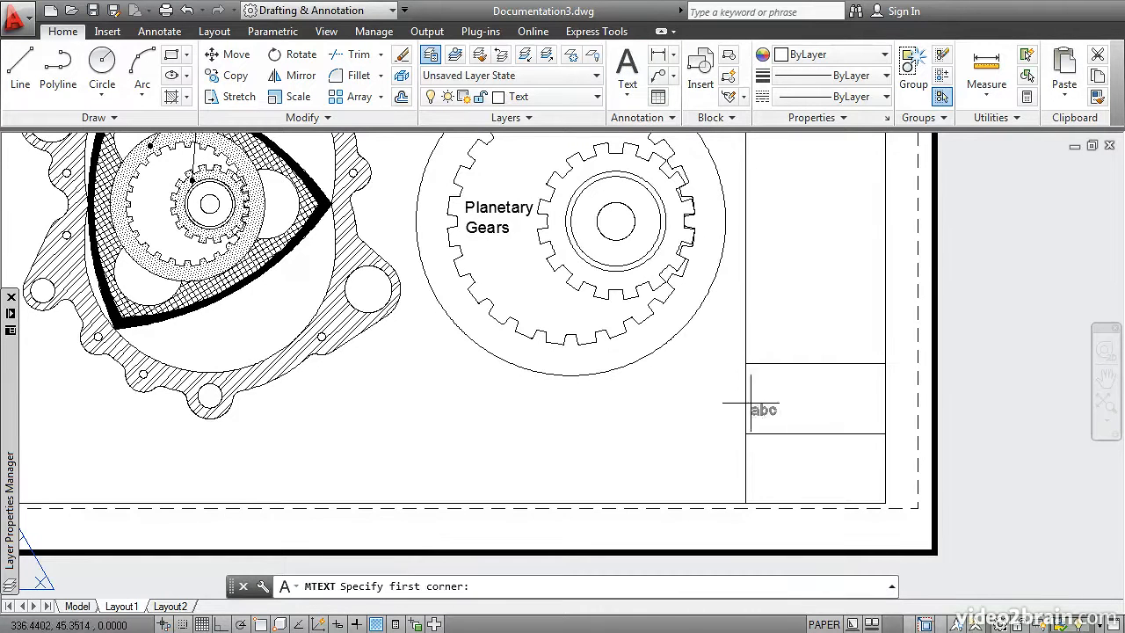
{"action": "left_click", "coordinate": [769, 444]}
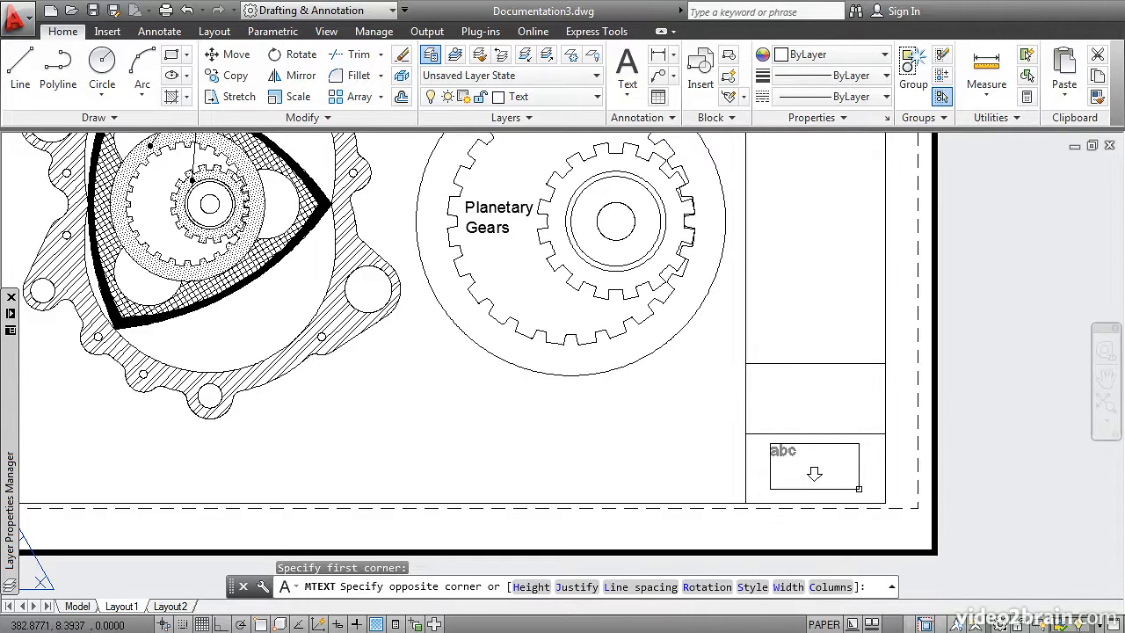
{"action": "left_click", "coordinate": [859, 489]}
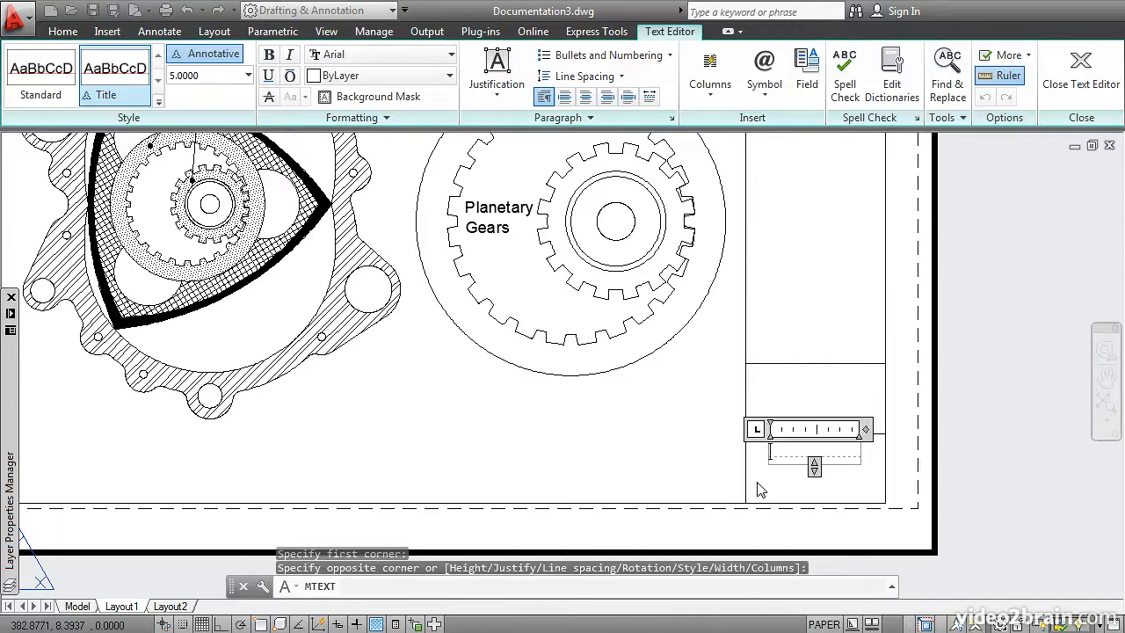
{"action": "type", "text": "M1"}
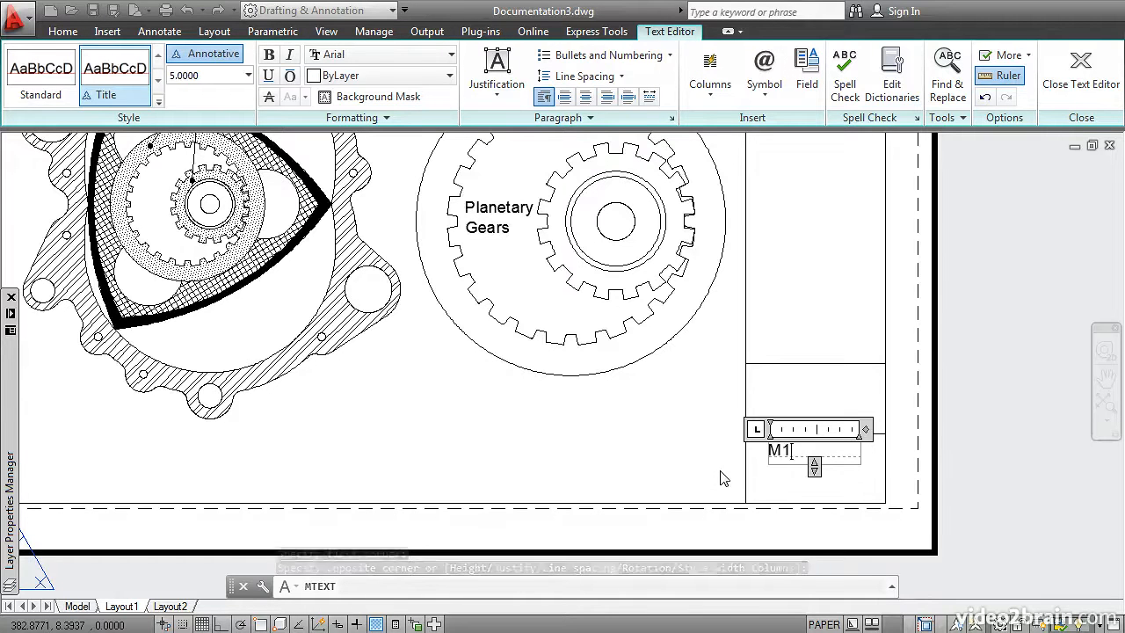
{"action": "left_click", "coordinate": [492, 80]}
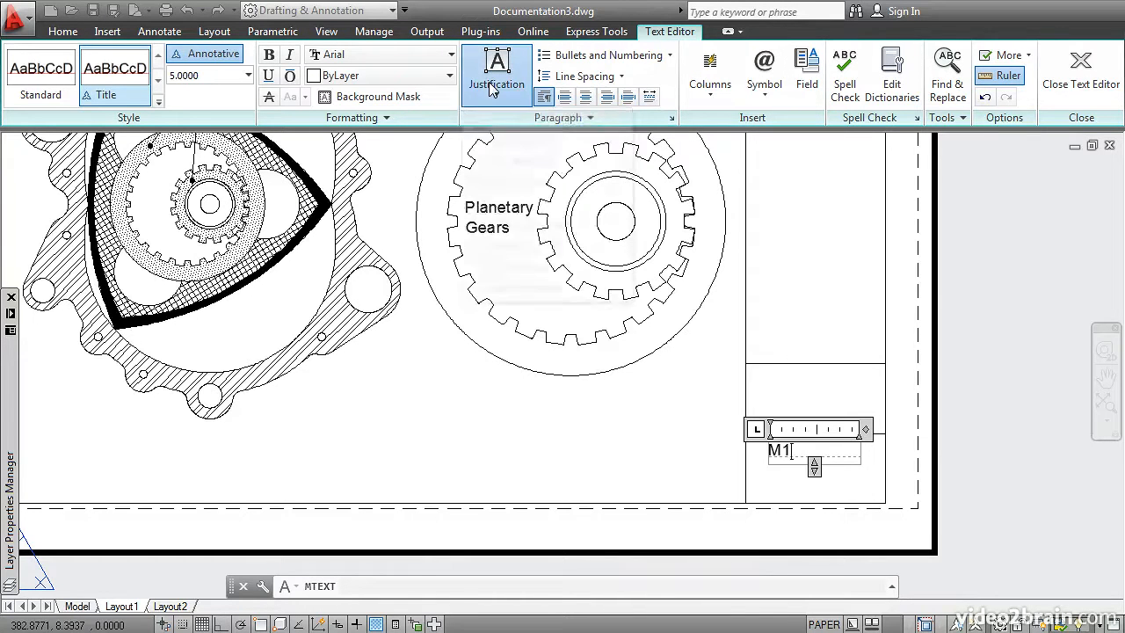
{"action": "left_click", "coordinate": [522, 203]}
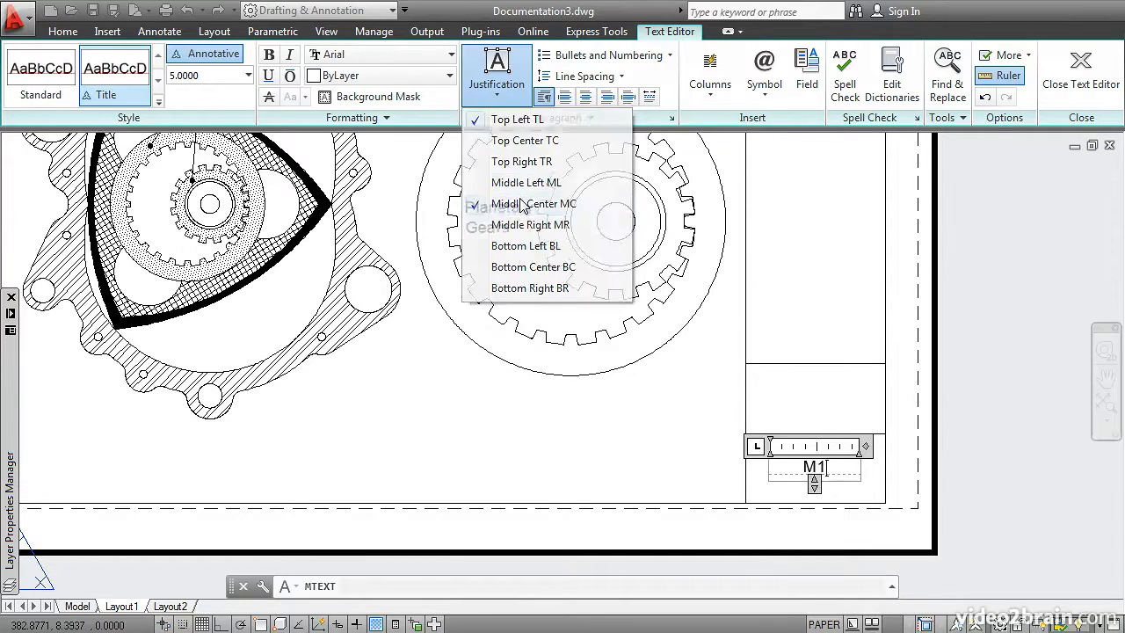
{"action": "left_click", "coordinate": [1081, 66]}
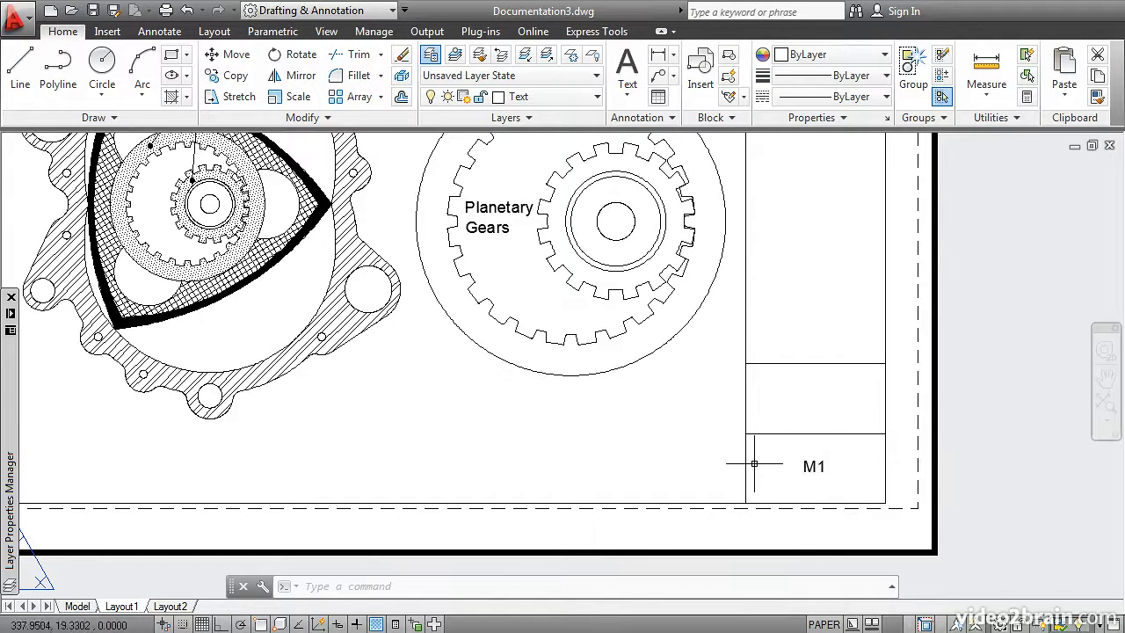
{"action": "middle_click_drag", "start_coordinate": [427, 340], "coordinate": [545, 413]}
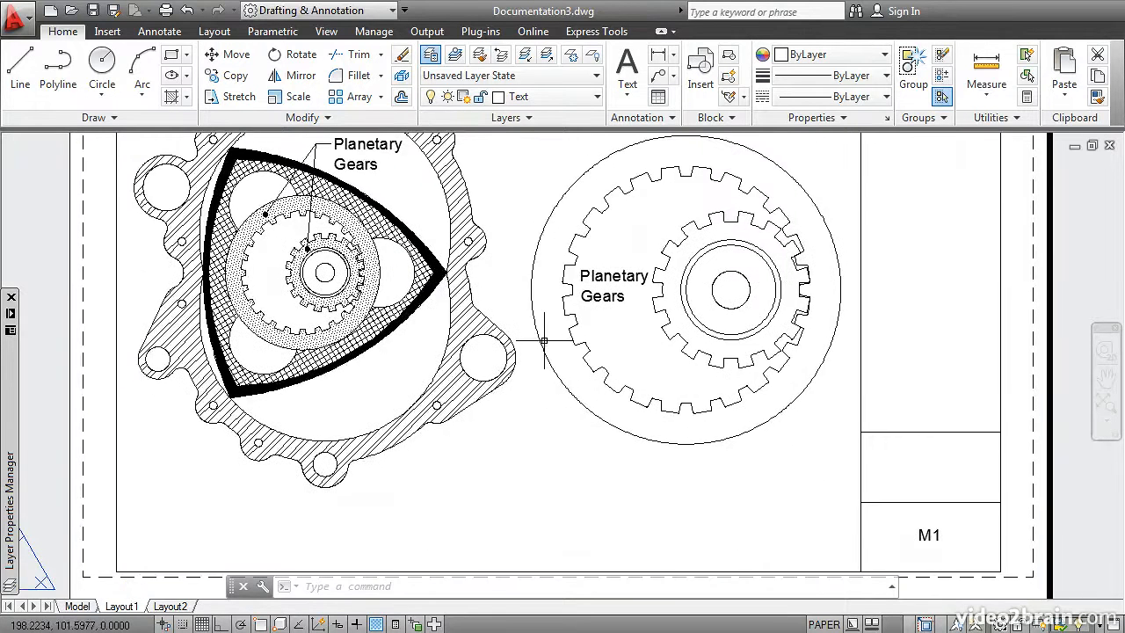
{"action": "scroll", "coordinate": [542, 344], "scroll_direction": "down", "scroll_amount": 2}
{"action": "scroll", "coordinate": [494, 447], "scroll_direction": "down", "scroll_amount": 2}
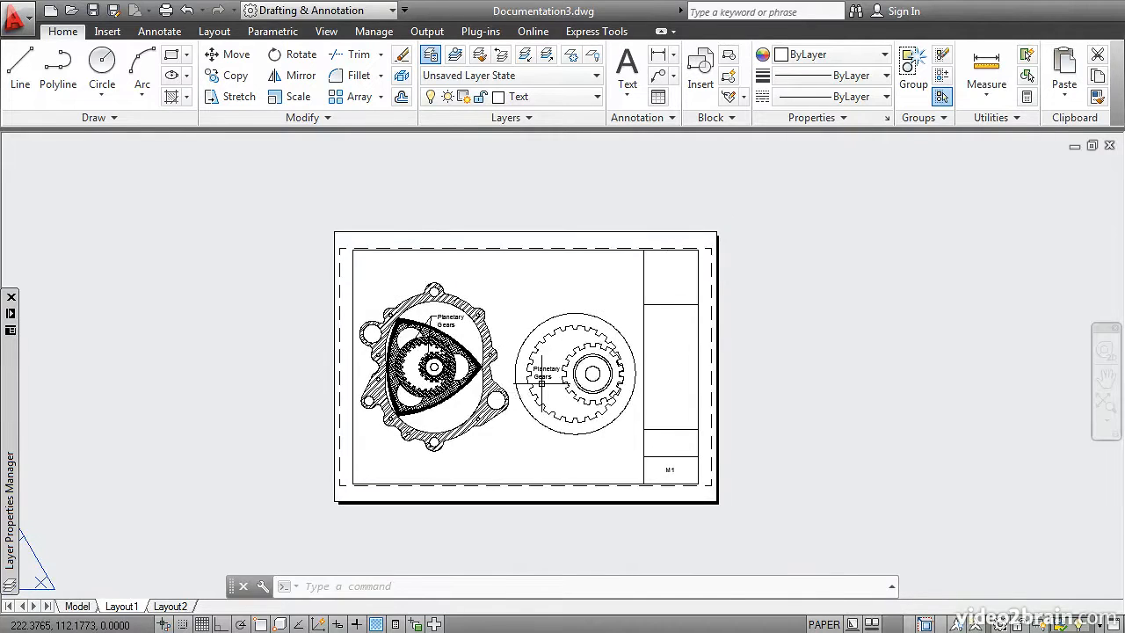
{"action": "scroll", "coordinate": [542, 383], "scroll_direction": "up", "scroll_amount": 2}
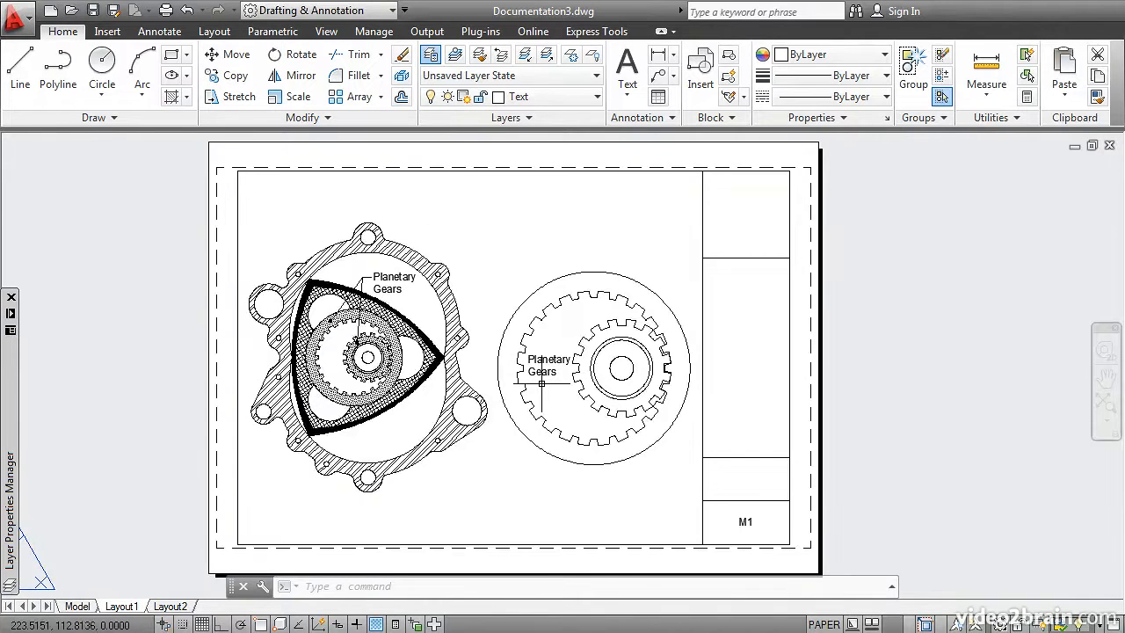